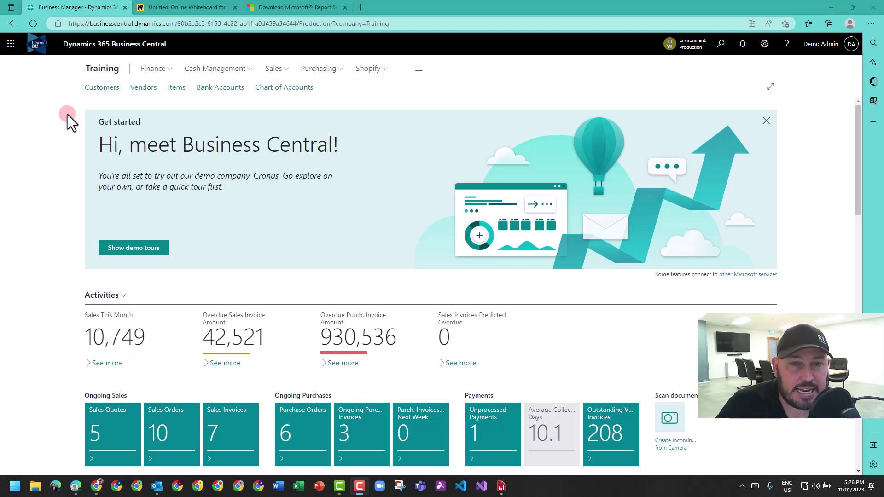
Switch from Business Central to the Miro whiteboard and zoom in on the flowchart.
click(722, 46)
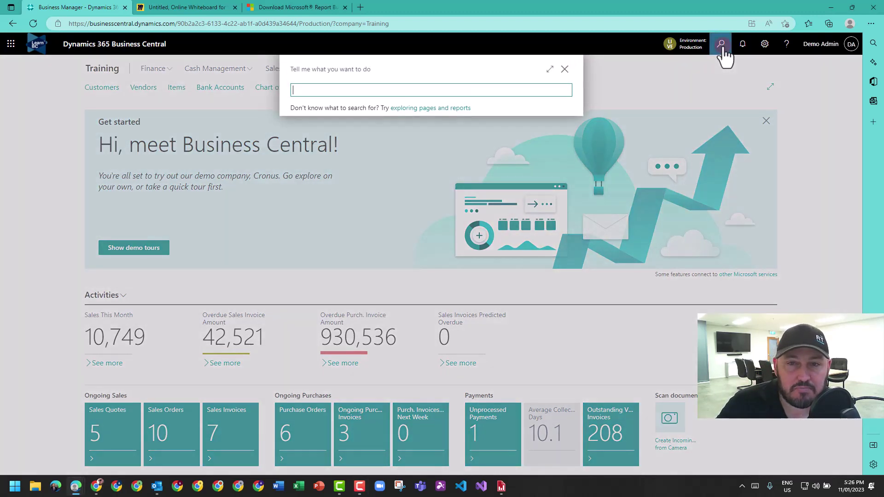
click(564, 69)
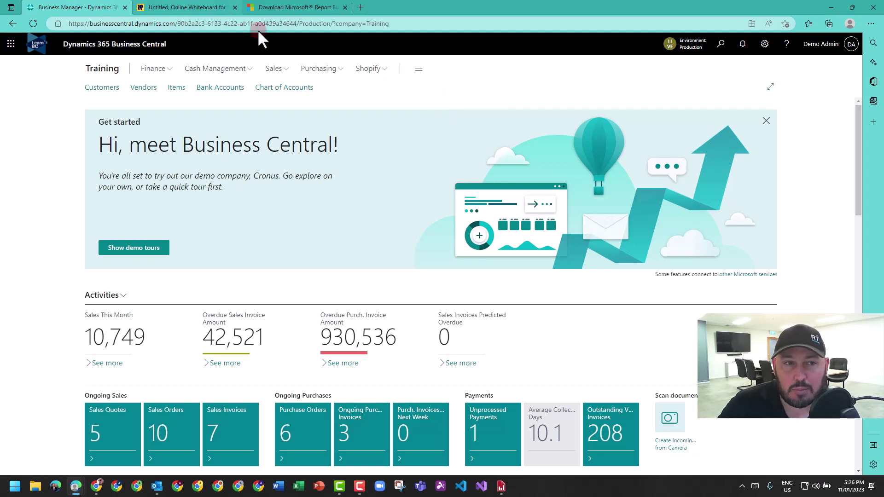
click(197, 8)
scroll(201, 202, up, 2)
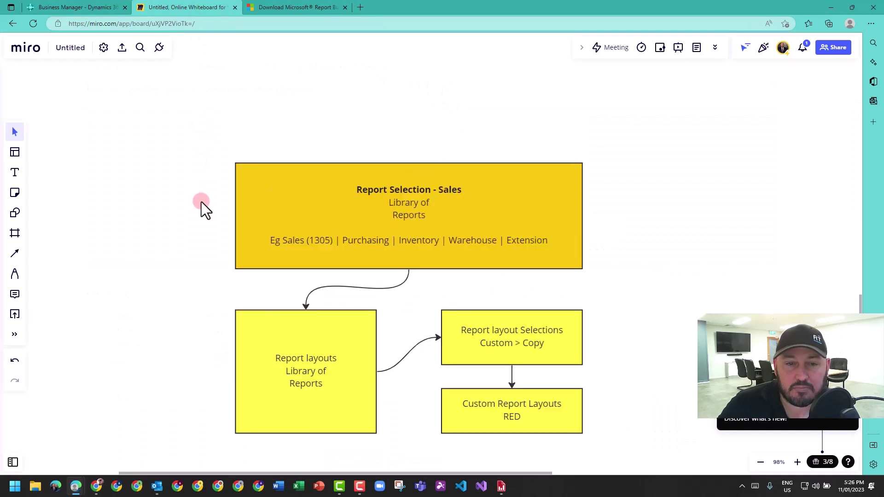
scroll(362, 230, down, 2)
scroll(377, 233, up, 1)
scroll(378, 233, up, 2)
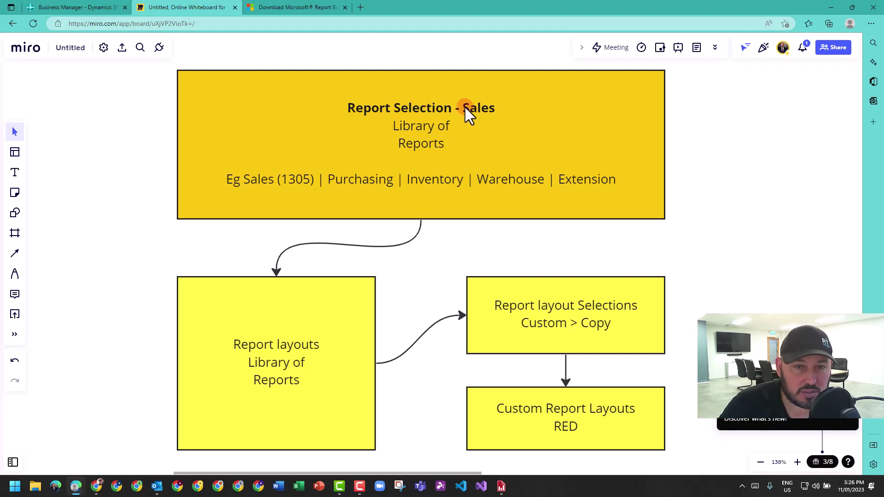
Set the Report Selection - Sales box's border to red with much greater thickness.
click(321, 119)
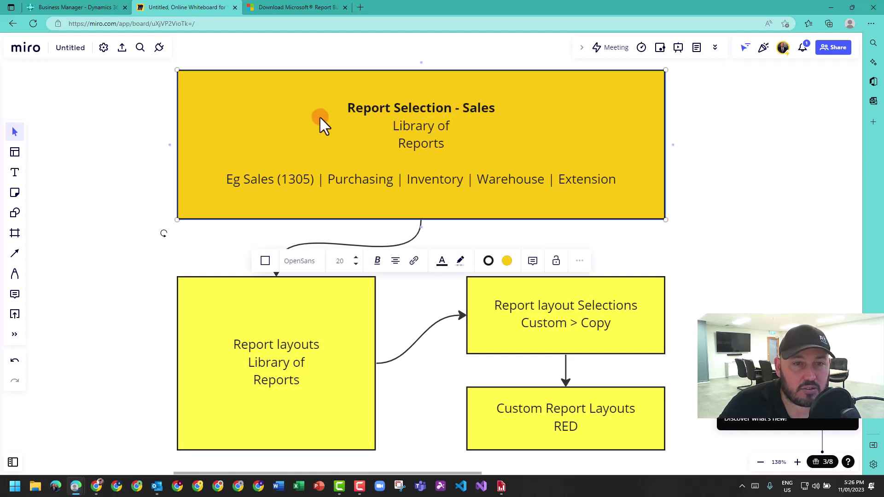
click(488, 261)
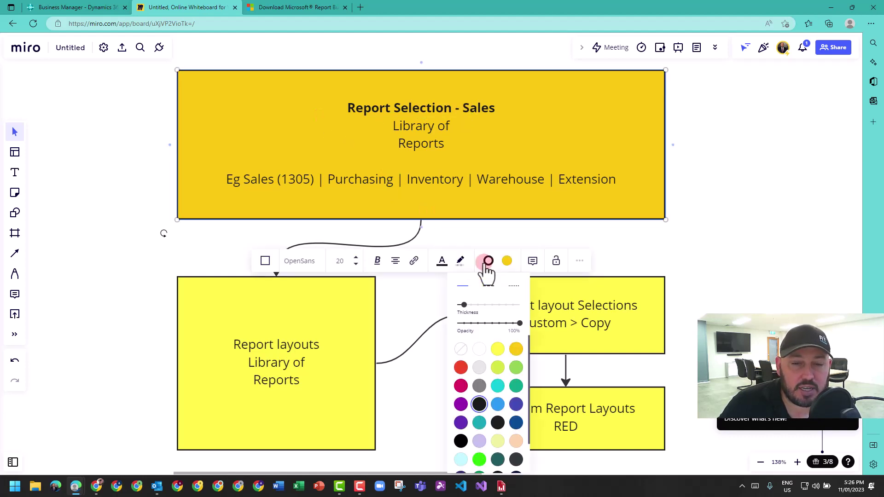
click(461, 367)
drag(512, 305, 499, 306)
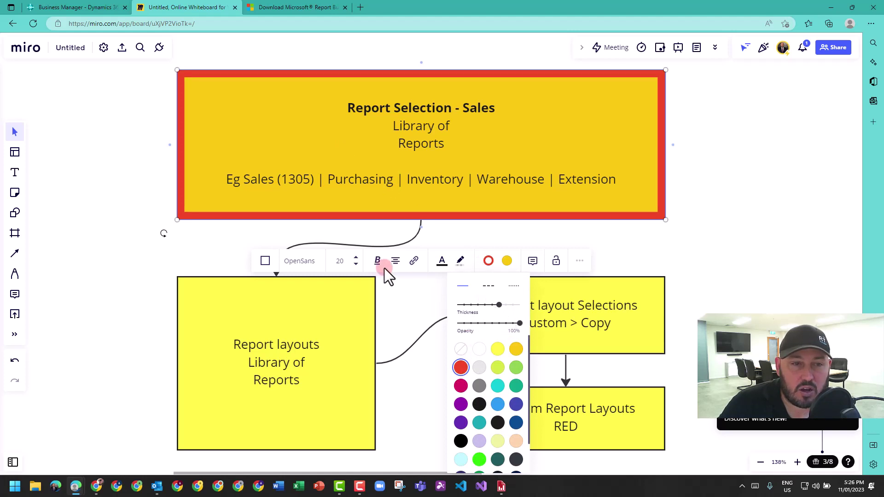
click(147, 193)
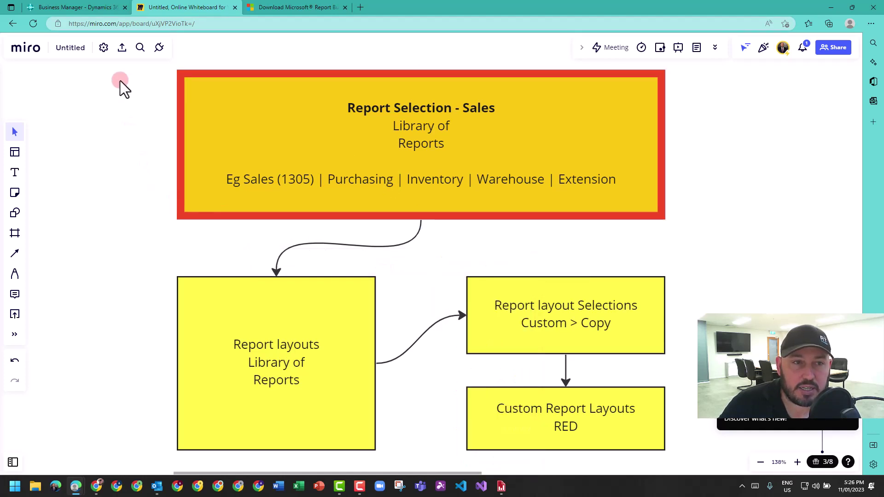
Back in Business Central, find 'report selection' with Tell me and open Report Selection - Sales.
click(101, 7)
click(723, 45)
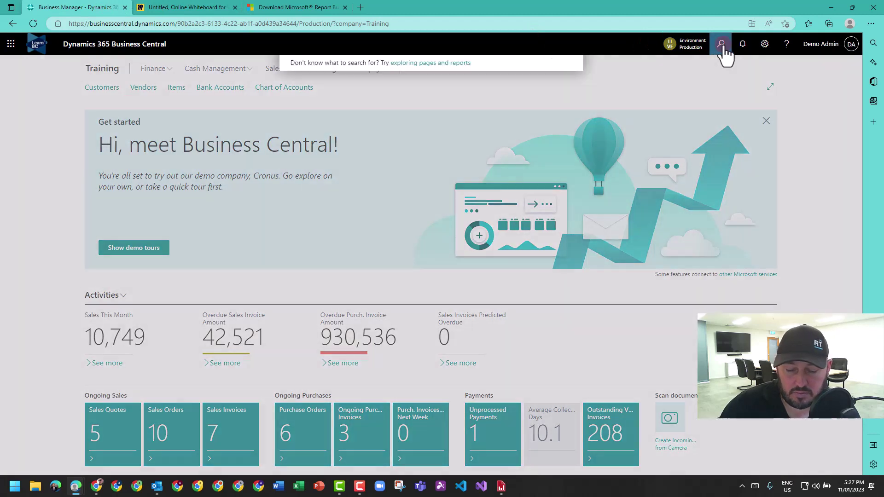
text(report selection)
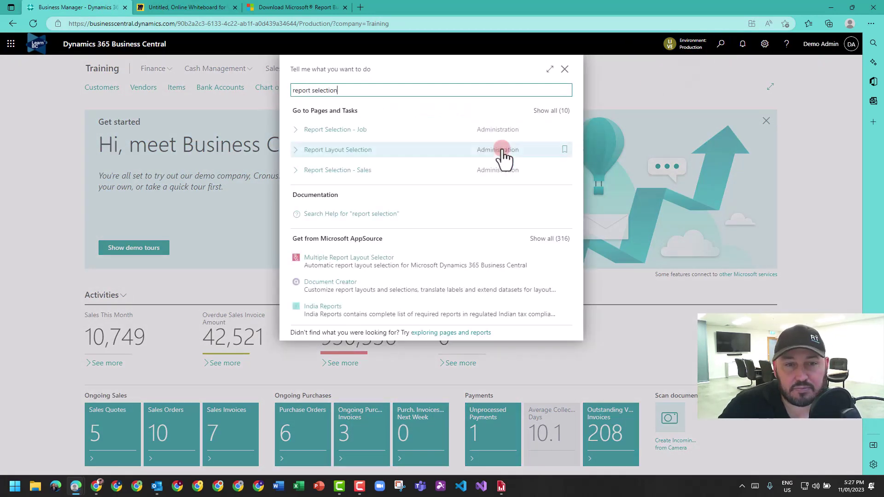
click(551, 112)
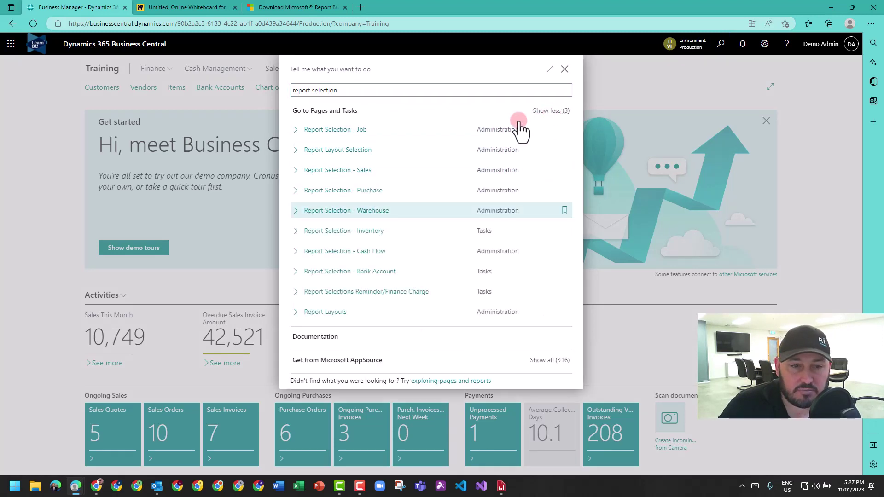
click(326, 171)
key(Down)
key(Down)
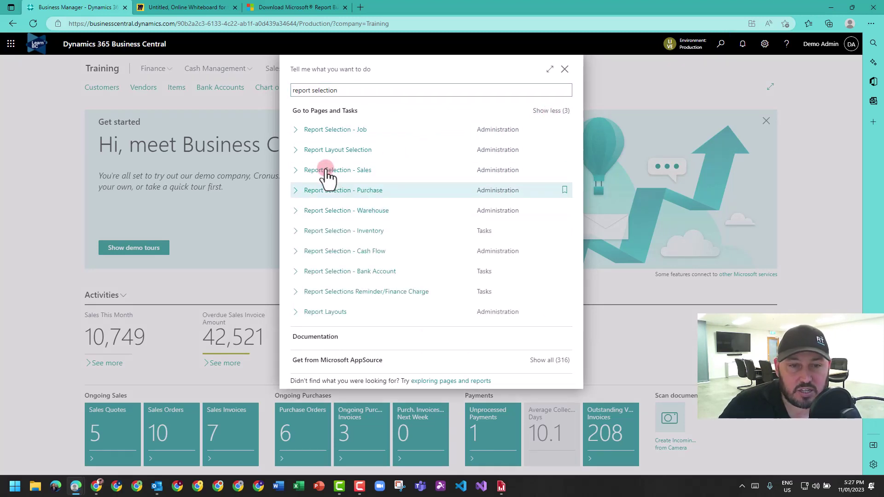
key(Down)
key(Down)
key(Down)
key(Down)
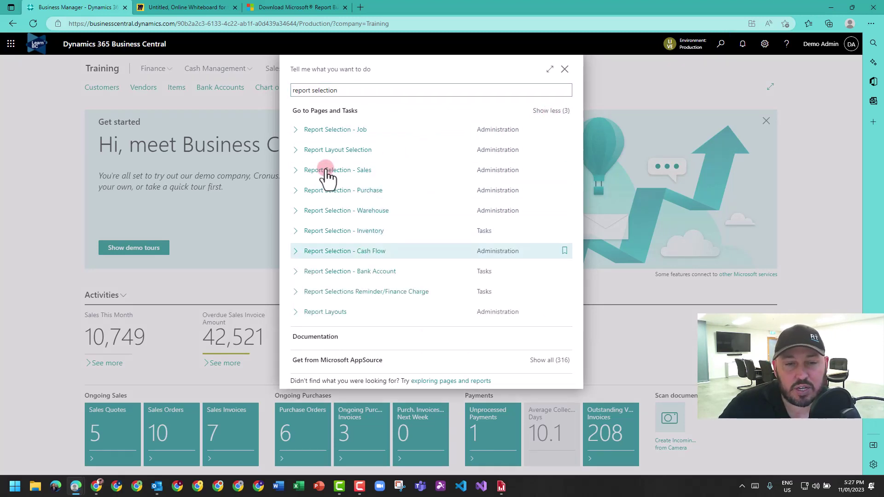
key(Up)
key(Up)
key(Up)
key(Up)
key(Up)
key(Up)
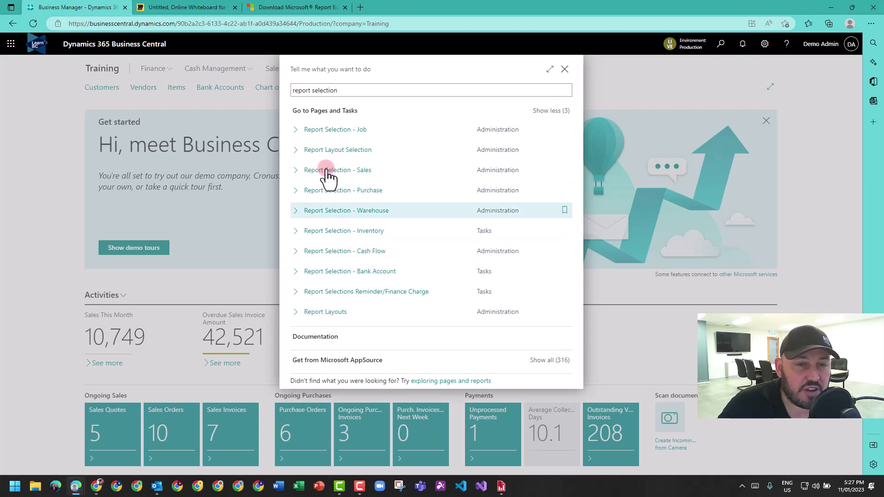
key(Return)
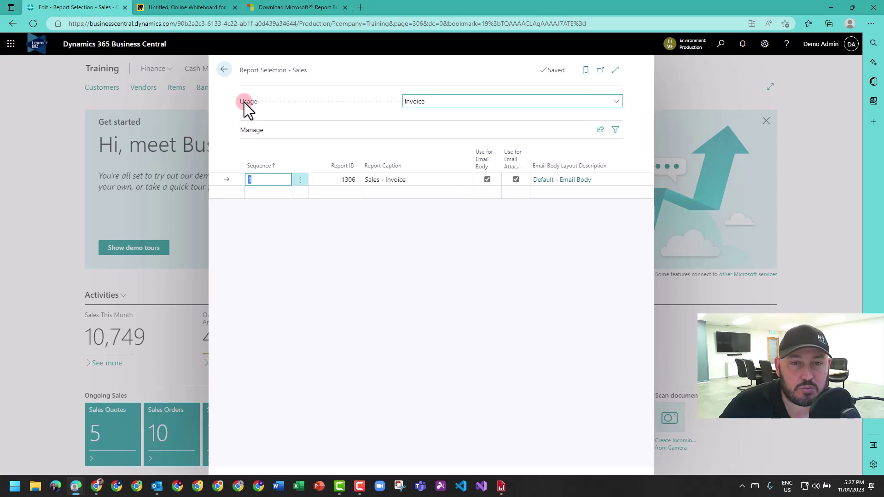
Set Usage to Quote so report 1304 Sales - Quote is listed.
click(468, 102)
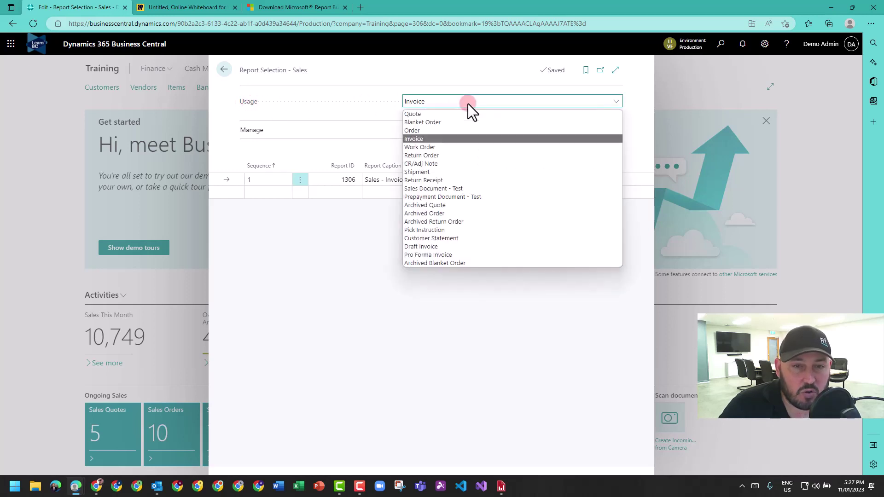
key(Up)
key(Up)
key(Down)
key(Down)
key(Down)
key(Down)
key(Down)
key(Down)
key(Down)
key(Down)
key(Down)
key(Down)
key(Down)
key(Down)
key(Down)
key(Down)
key(Down)
key(Down)
key(Down)
key(Up)
key(Up)
key(Up)
key(Up)
key(Up)
key(Up)
key(Up)
key(Up)
key(Up)
key(Up)
key(Up)
key(Up)
key(Up)
key(Up)
key(Up)
key(Up)
key(Up)
key(Up)
key(Down)
key(Down)
key(Down)
key(Down)
key(Down)
key(Down)
key(Down)
key(Down)
key(Down)
key(Down)
key(Down)
key(Down)
key(Down)
key(Down)
key(Down)
key(Down)
key(Down)
key(Down)
key(Up)
key(Up)
key(Up)
key(Up)
key(Up)
key(Up)
key(Up)
key(Up)
key(Up)
key(Up)
key(Up)
key(Up)
key(Up)
key(Up)
key(Up)
key(Up)
click(444, 115)
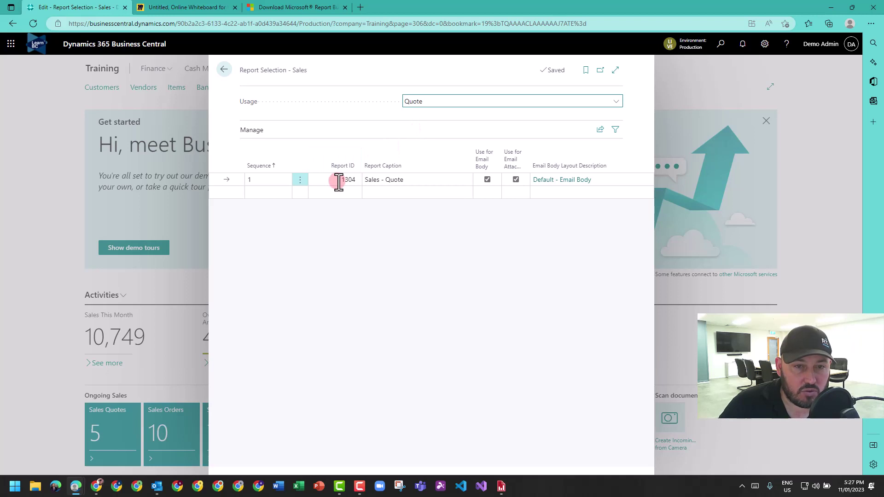
Switch Usage to Order and browse the full Report ID list without changing anything.
click(431, 101)
click(425, 131)
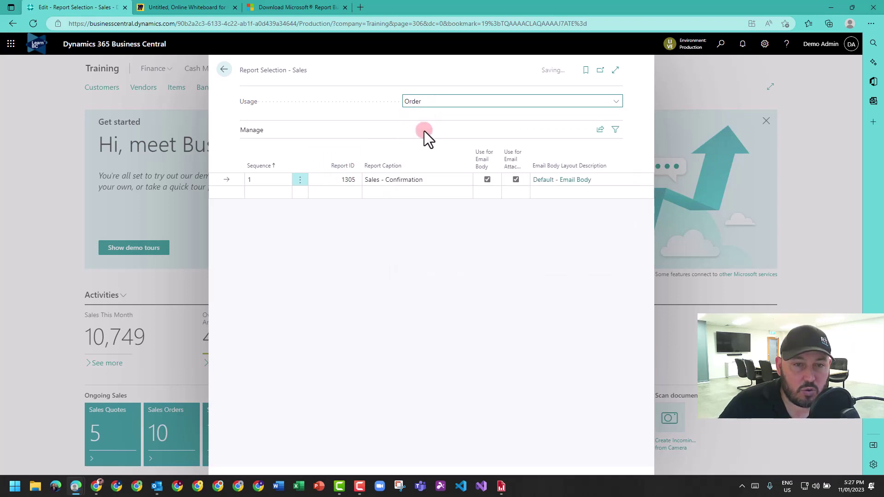
click(408, 234)
click(344, 179)
click(355, 180)
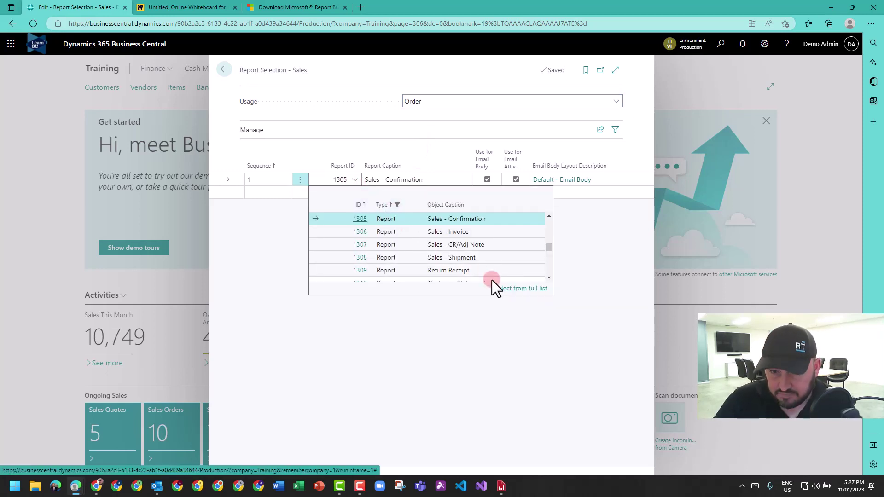
click(509, 290)
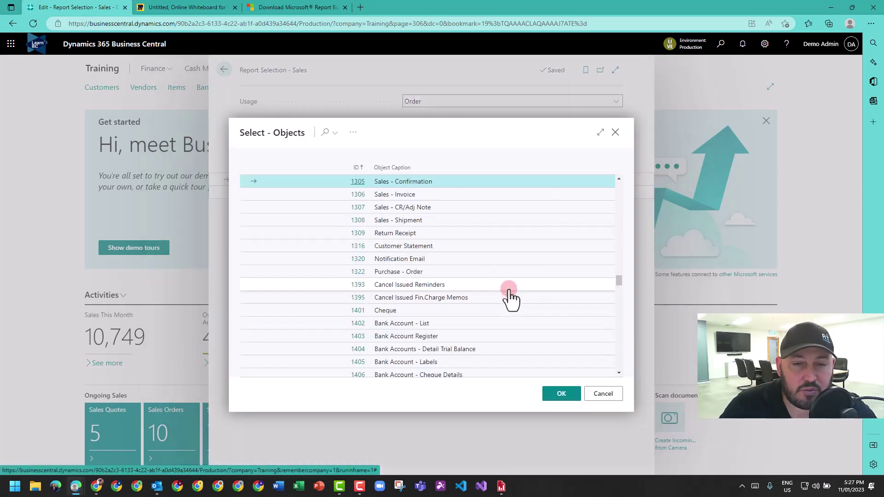
click(594, 395)
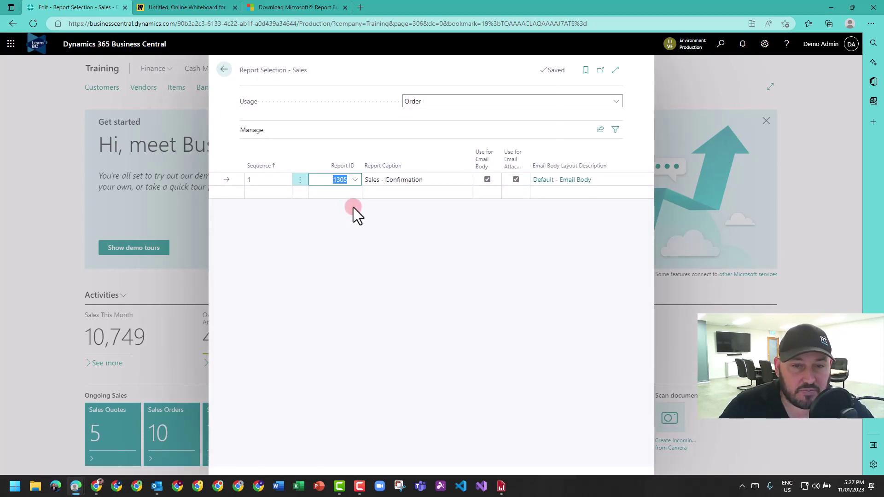
Set Usage back to Invoice and view Sales - Invoice 1306's custom layouts without choosing one.
click(440, 101)
click(431, 138)
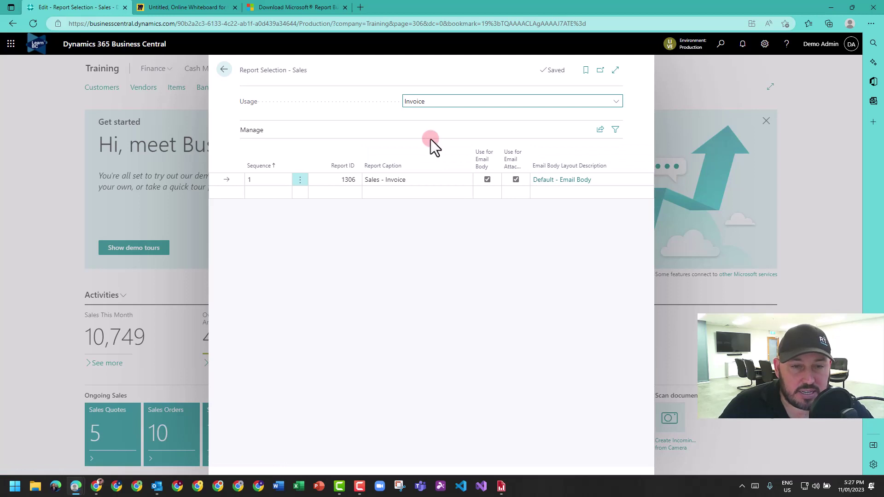
click(577, 180)
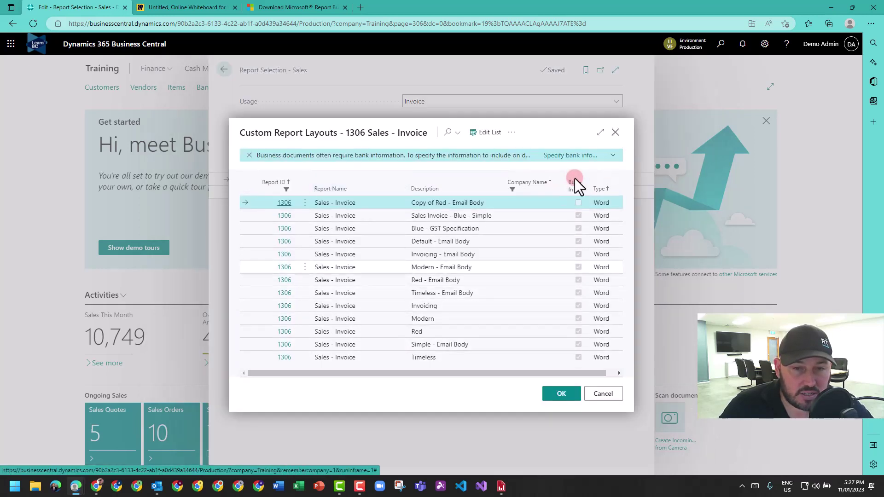
click(603, 394)
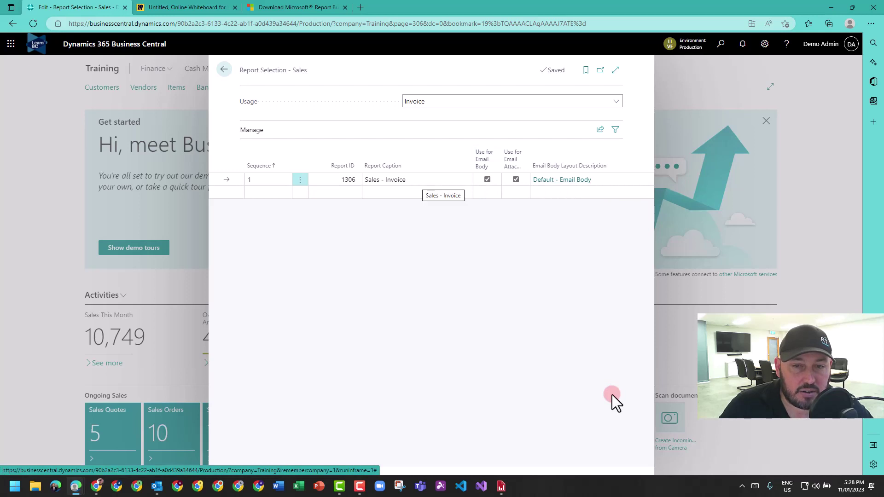
Add a second 1306 line for the email body only, removing email body from line 1 and the attachment from line 2.
click(349, 193)
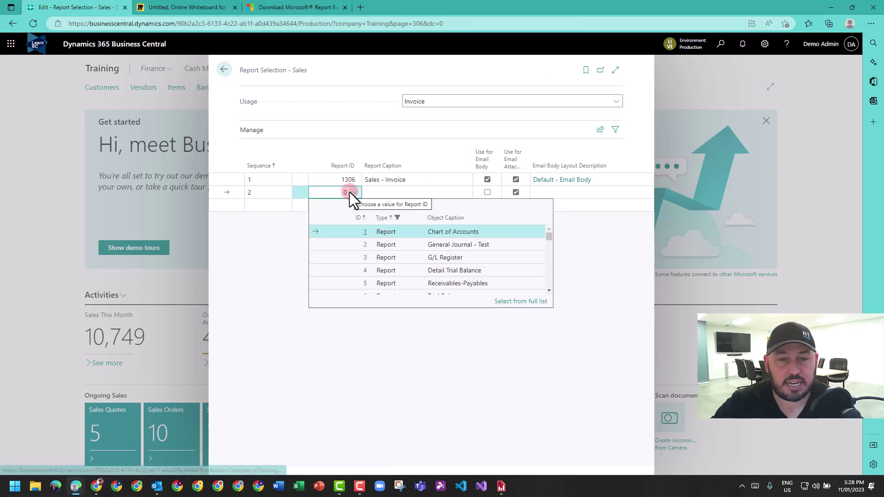
click(335, 193)
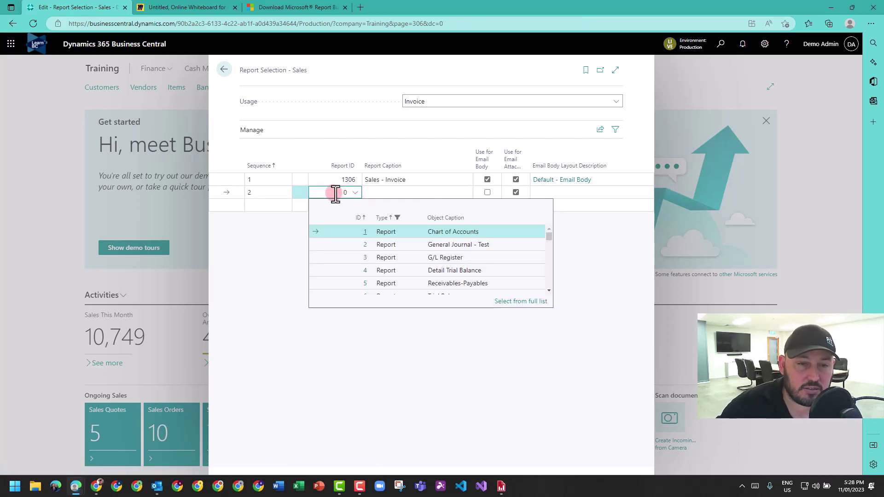
text(1306)
key(Tab)
click(488, 192)
click(516, 180)
click(491, 241)
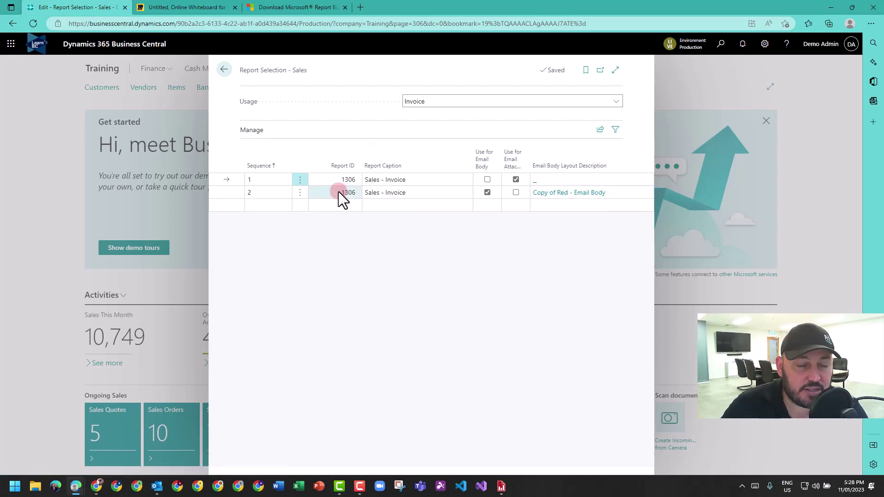
Append 1306 to the Custom Report Layouts box so it reads 'RED 1306'.
click(184, 7)
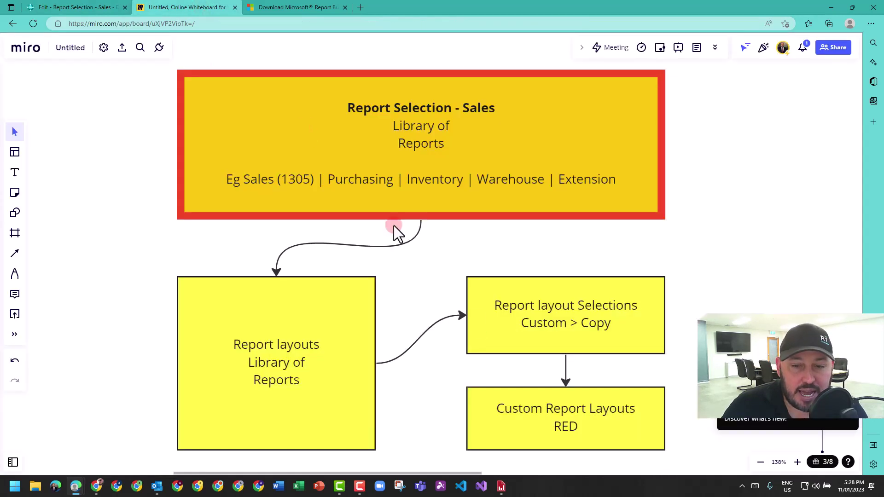
click(569, 425)
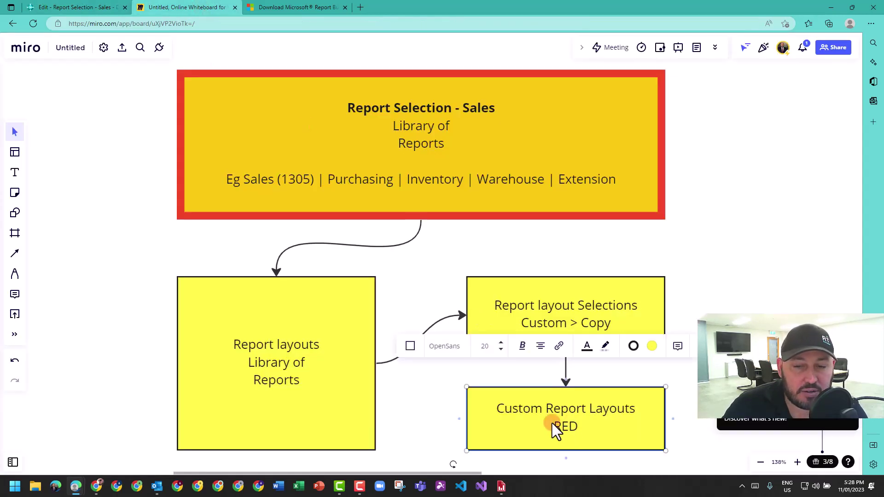
click(453, 416)
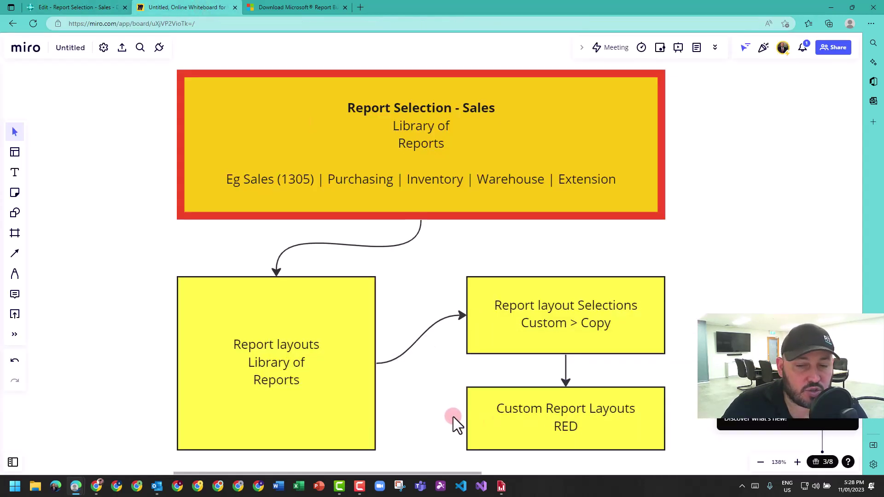
click(90, 13)
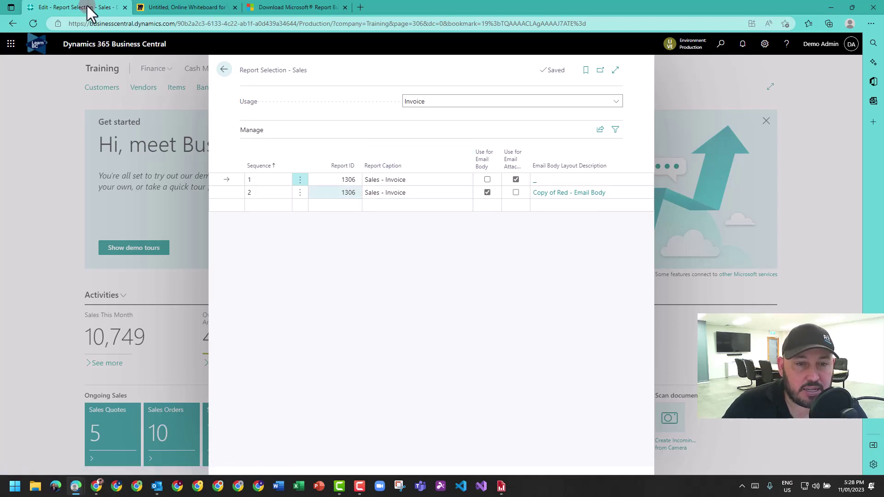
click(187, 5)
click(548, 421)
click(585, 424)
text(1306)
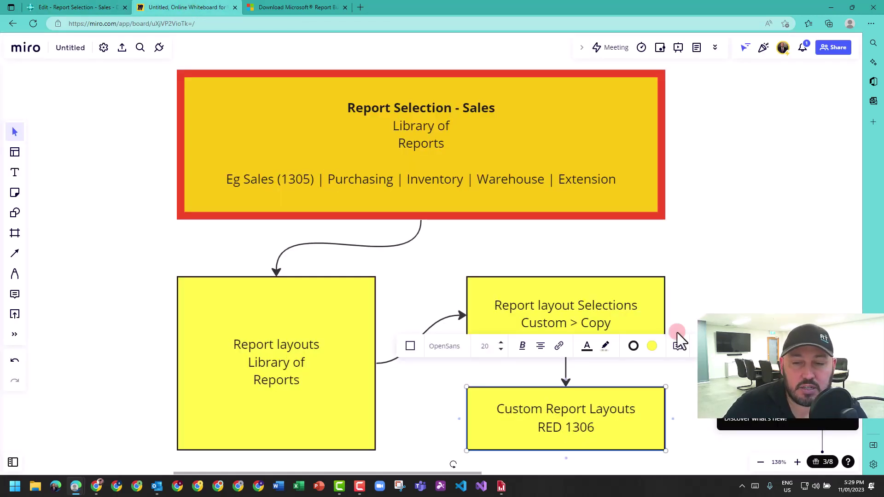
click(731, 280)
Remove the red border from the Report Selection - Sales box.
click(502, 207)
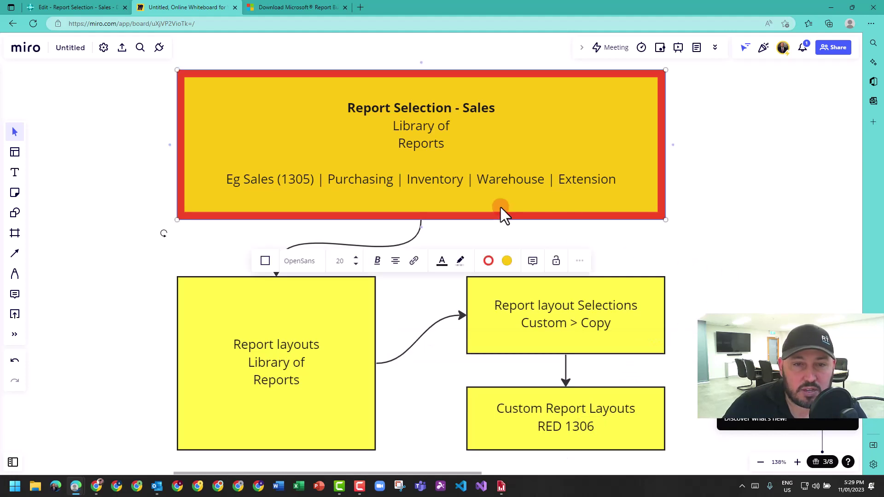
click(488, 261)
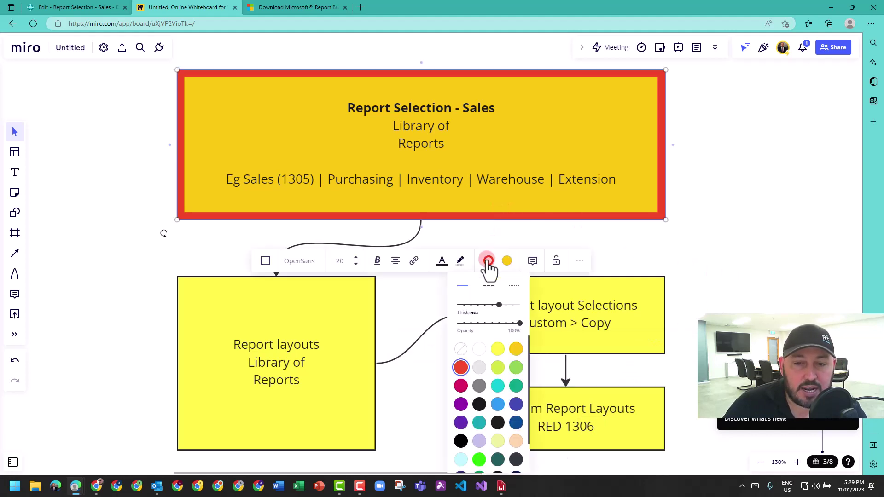
click(461, 349)
click(123, 320)
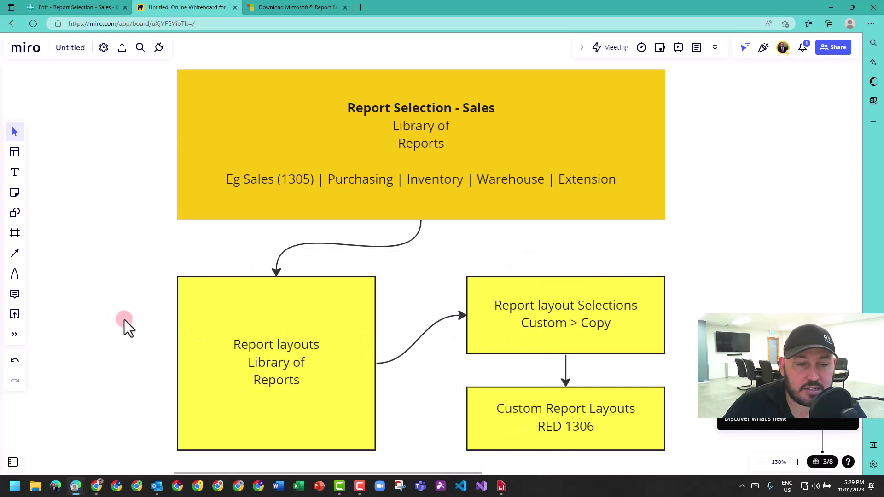
click(278, 323)
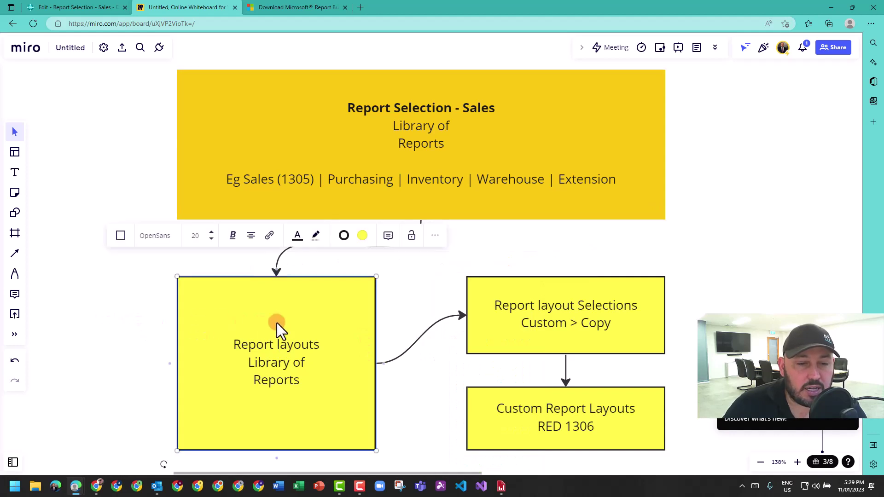
Close Report Selection - Sales, open Report Layouts via 'report lay', and search for 1306.
click(99, 6)
key(Escape)
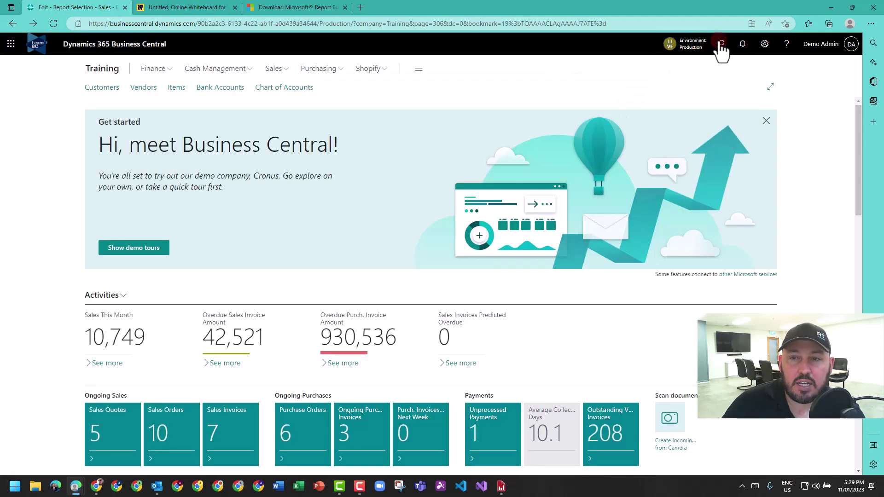
click(721, 45)
text(report lay)
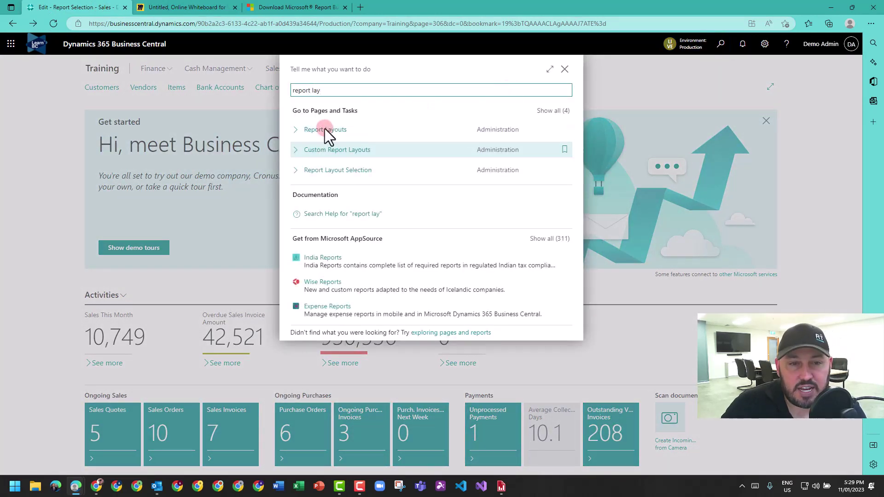
click(324, 130)
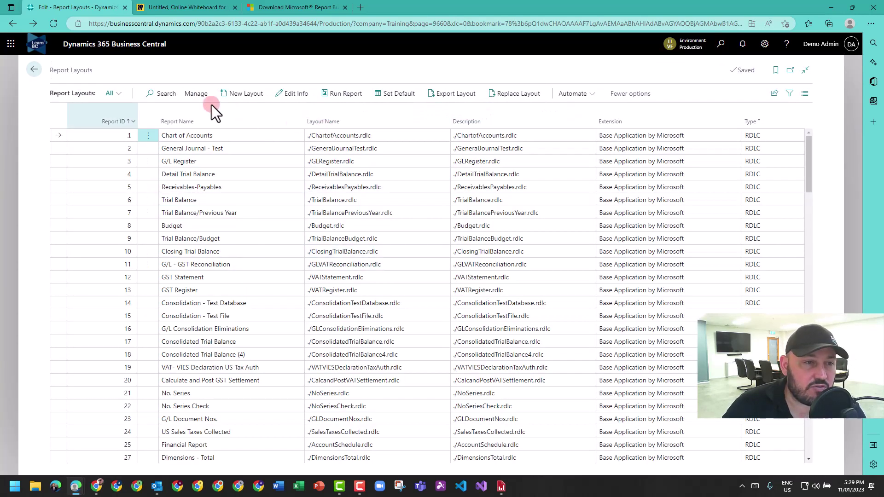
click(159, 93)
text(1306)
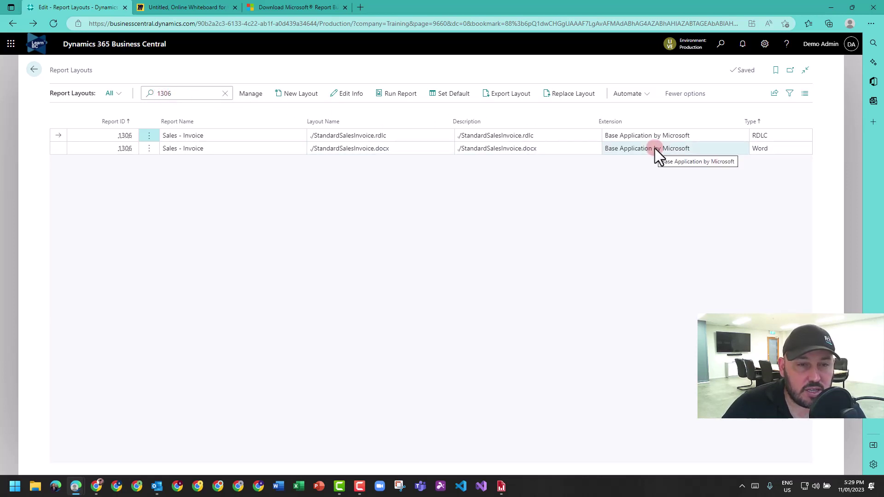
click(297, 95)
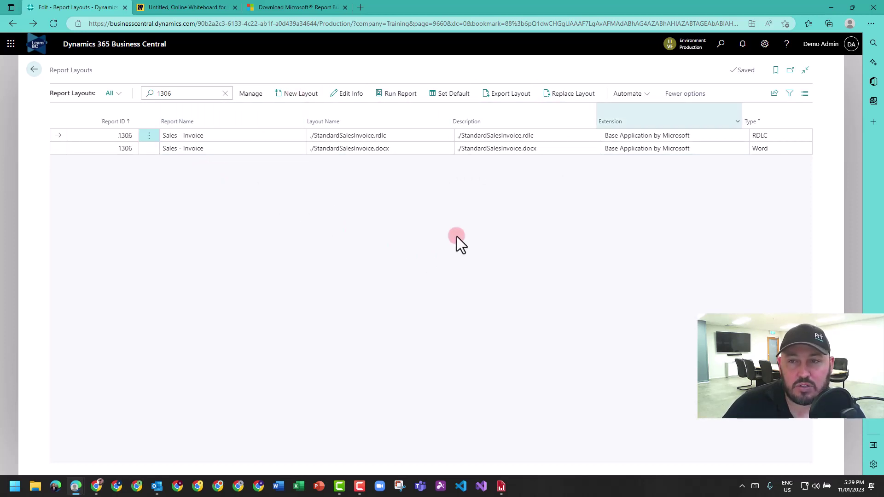
Open Report Layout Selection and filter the report list to 1306.
key(Escape)
click(721, 45)
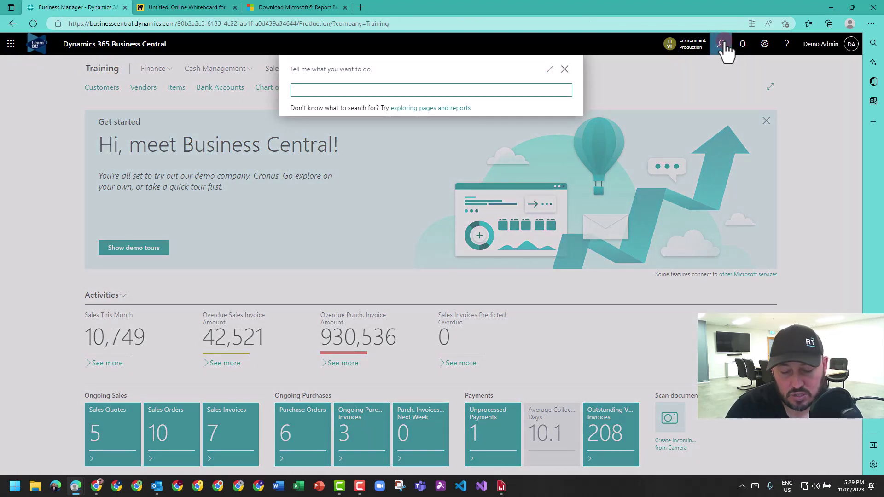
text(report lay sele)
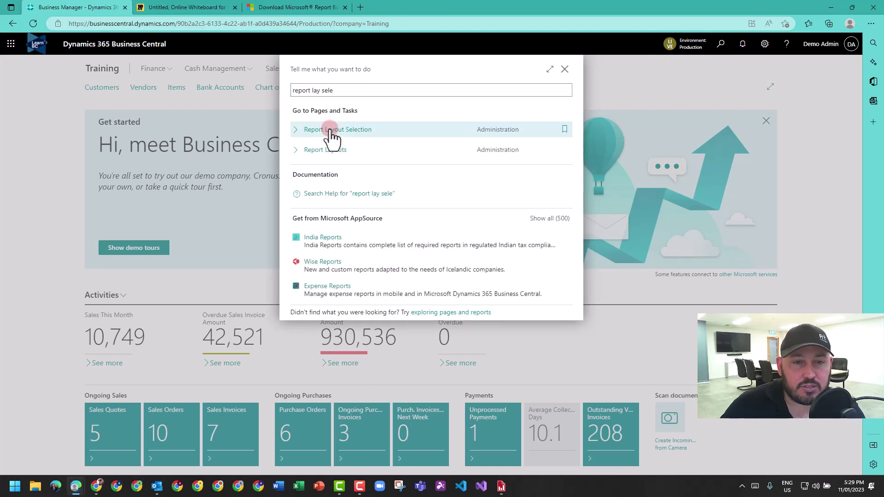
click(330, 131)
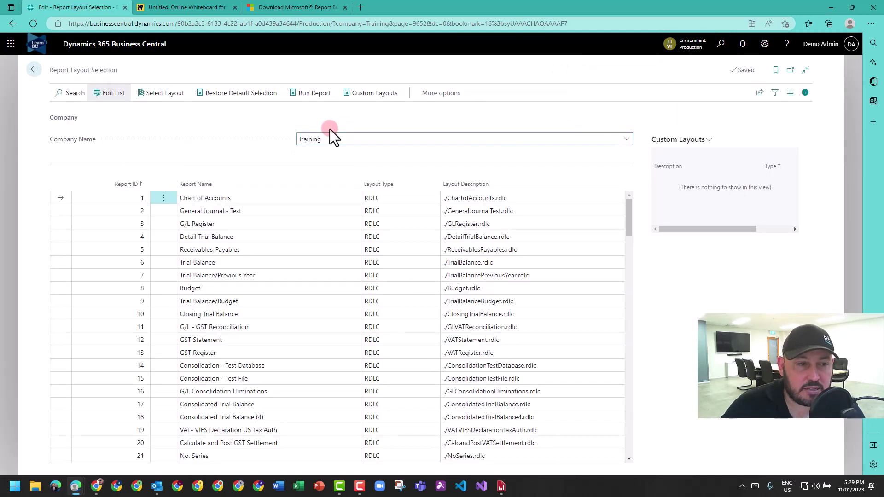
click(75, 93)
text(1306)
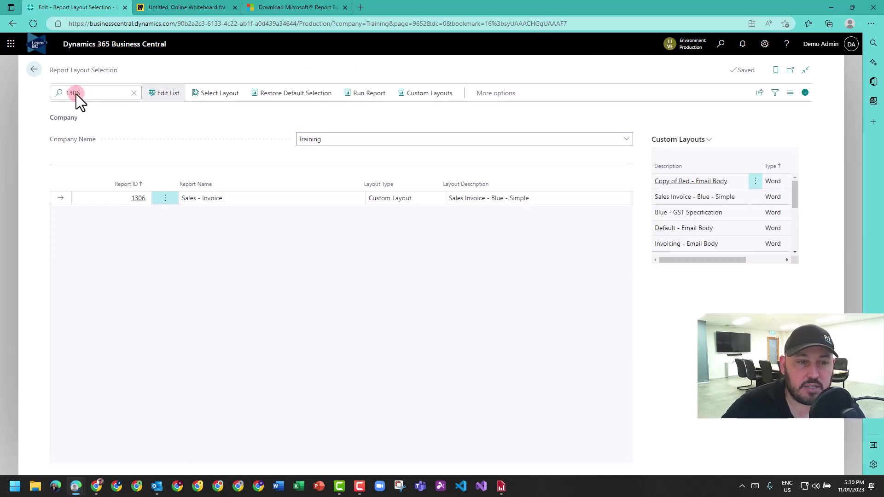
Change report 1306's layout type to Word, using ./StandardSalesInvoice.docx.
click(407, 192)
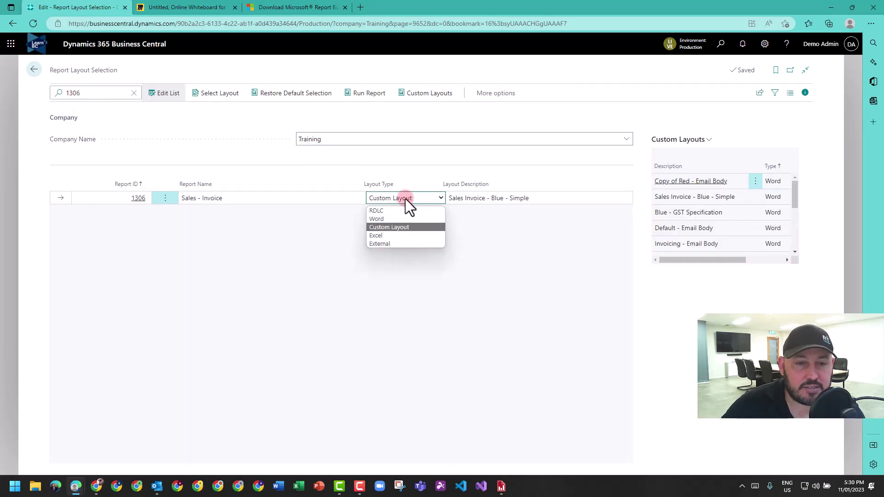
click(401, 213)
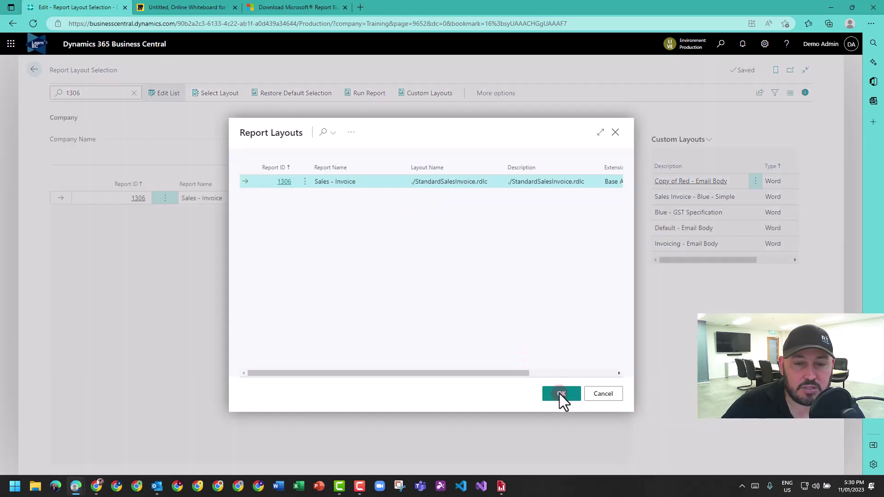
click(561, 395)
click(410, 195)
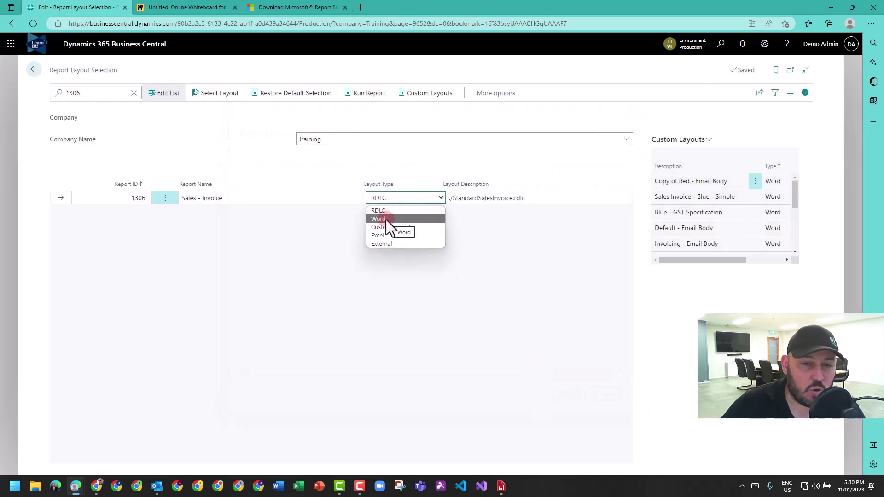
click(386, 220)
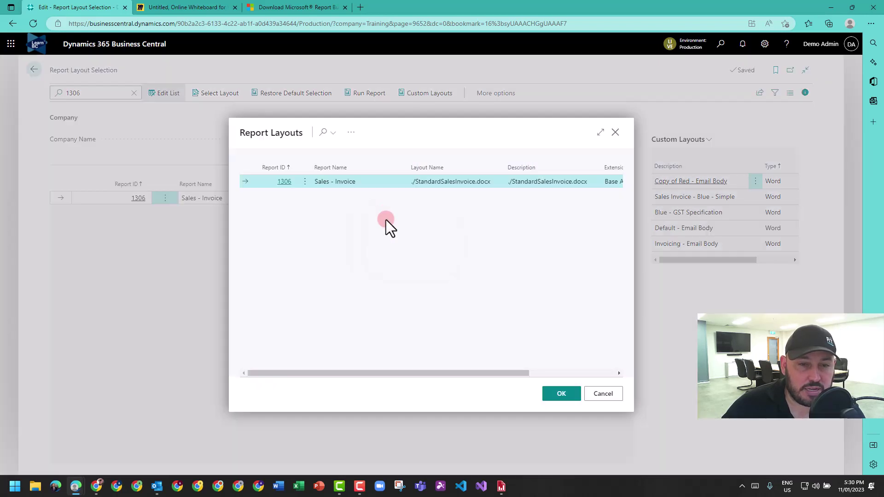
drag(493, 372, 628, 372)
click(564, 390)
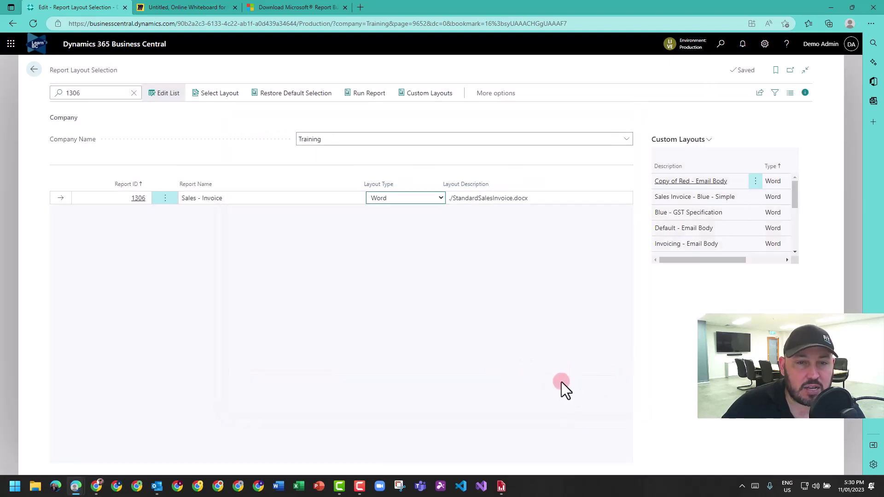
Insert a copy of the built-in Word layout among report 1306's custom layouts.
click(429, 93)
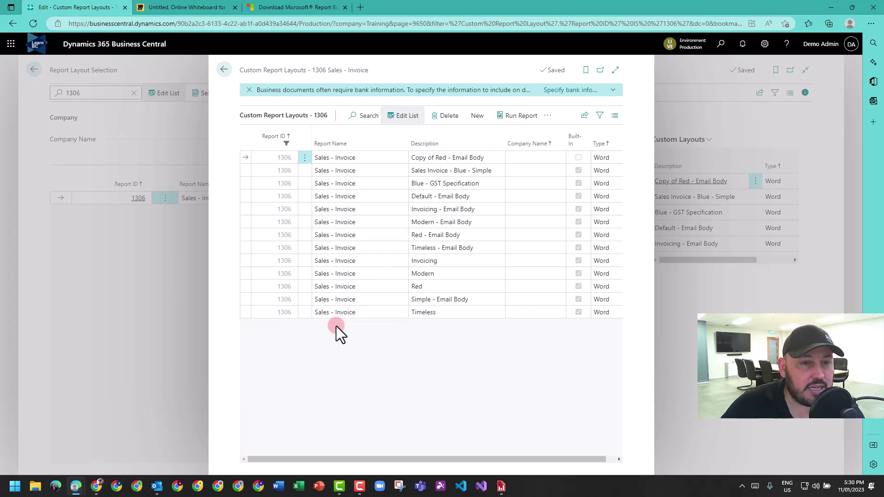
click(477, 116)
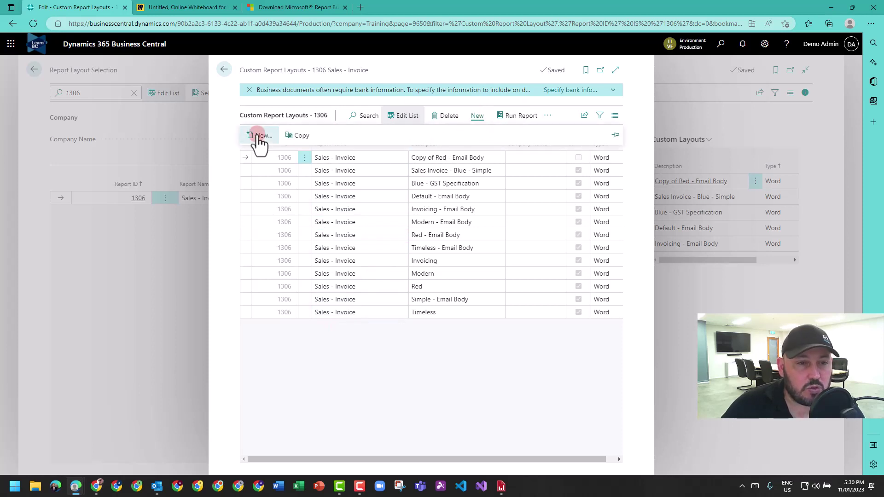
click(260, 136)
click(411, 249)
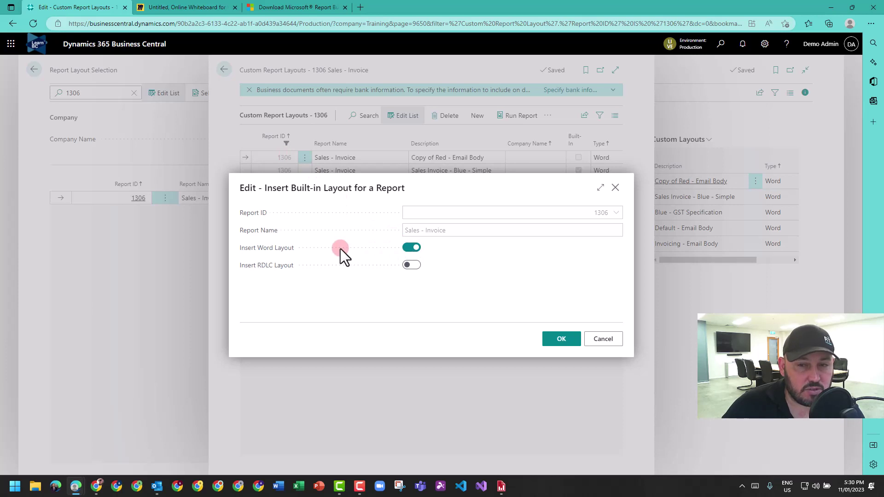
click(562, 340)
Rename the new layout's description to 'LEARN BC EXAMPLE'.
click(468, 170)
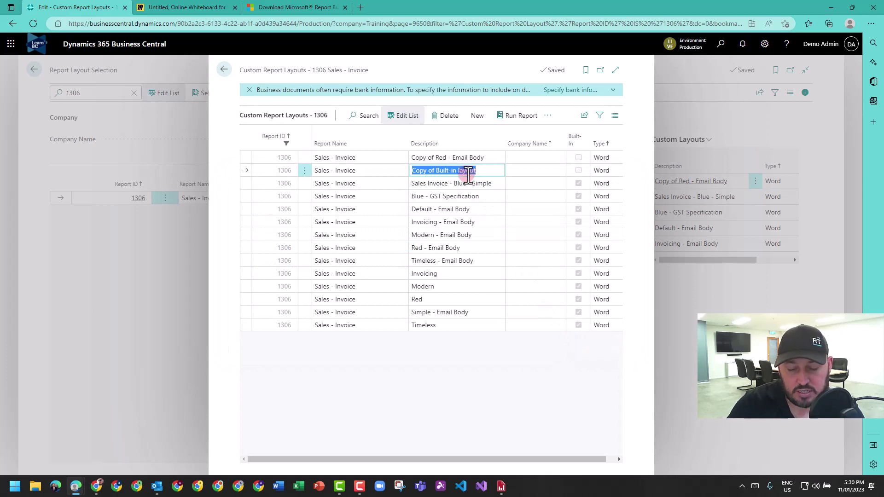
text(LEARN BC EXAMPLE)
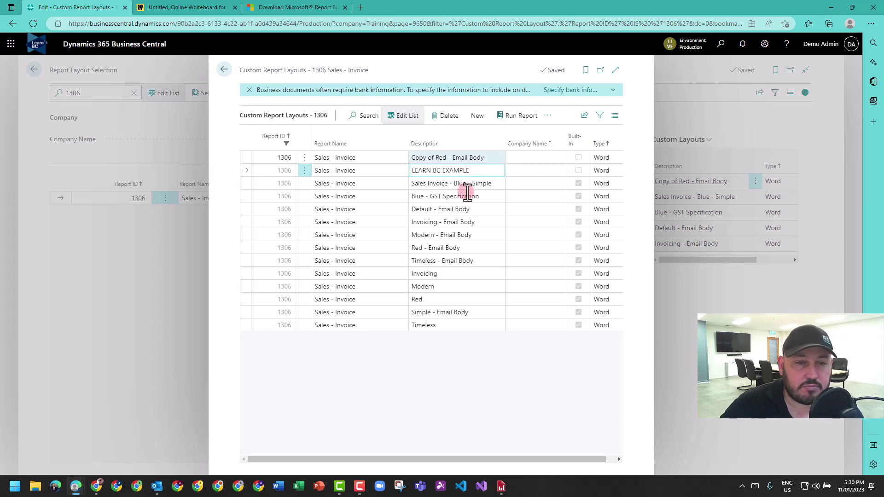
click(459, 372)
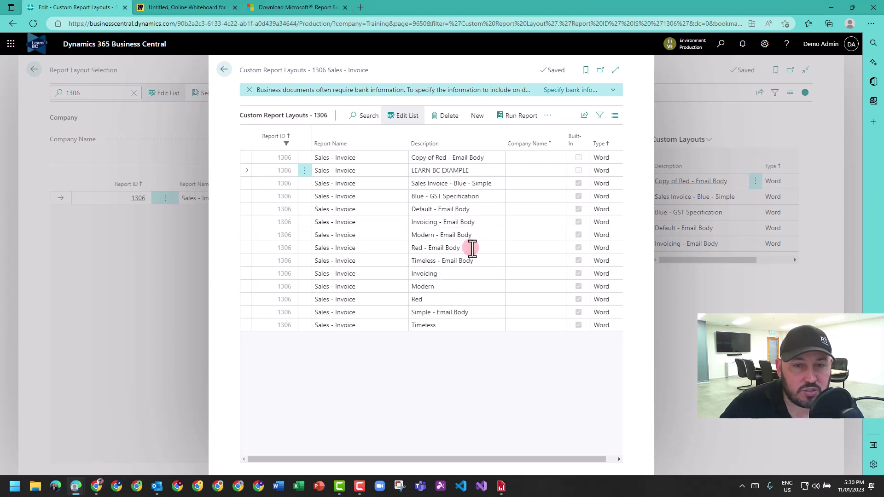
click(478, 171)
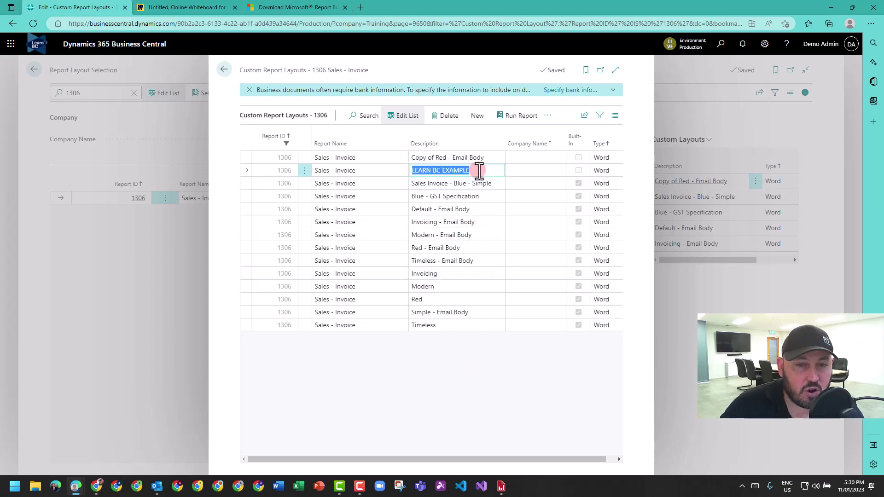
Export the LEARN BC EXAMPLE layout as a Word file and open the download.
click(547, 116)
mouse_move(538, 135)
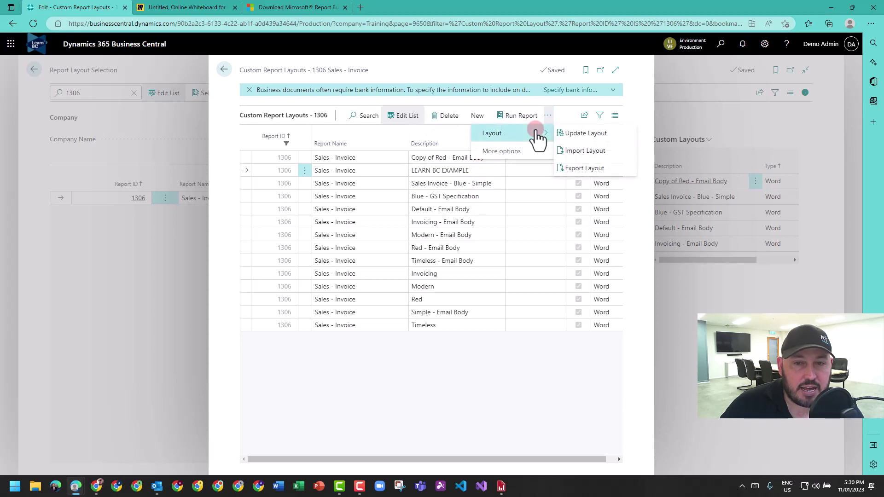
click(588, 169)
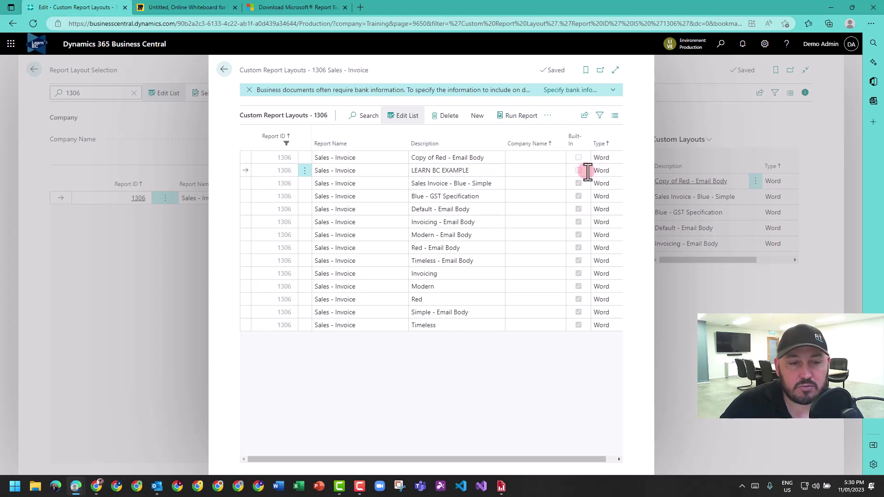
click(745, 62)
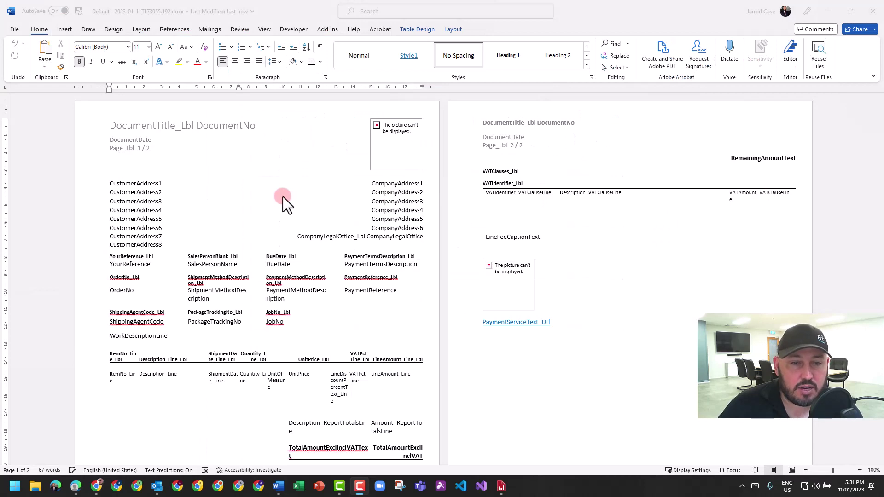
Select the table's address and label rows and colour their text red.
scroll(283, 197, up, 1)
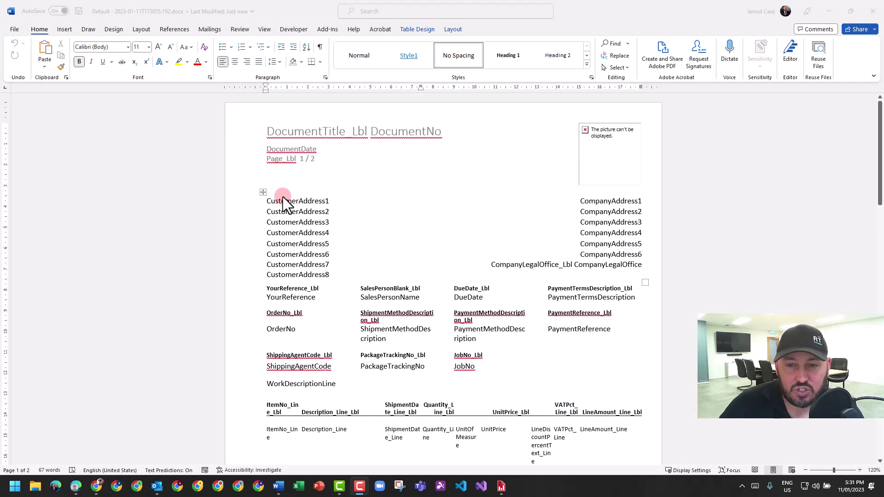
scroll(383, 310, down, 5)
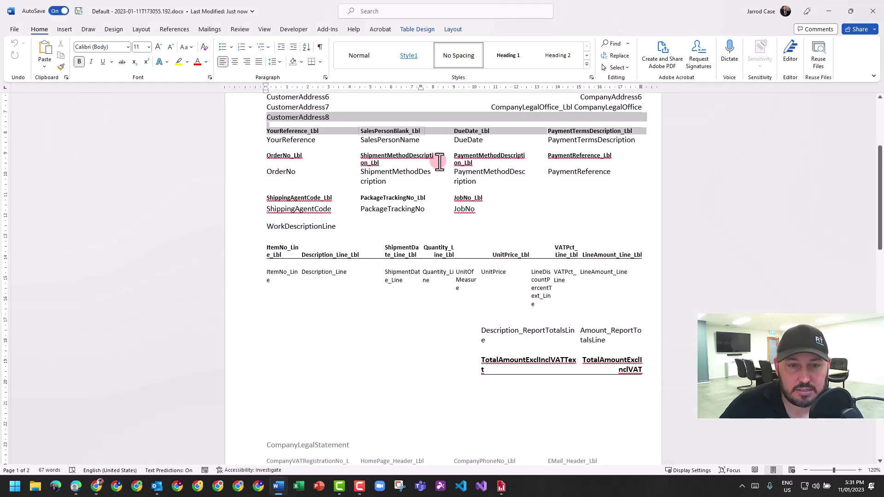
drag(446, 165, 431, 170)
click(199, 62)
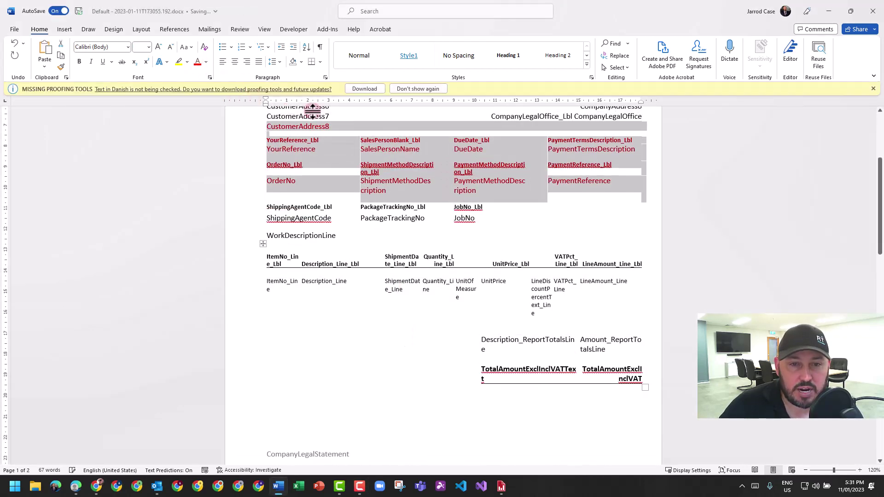
click(579, 221)
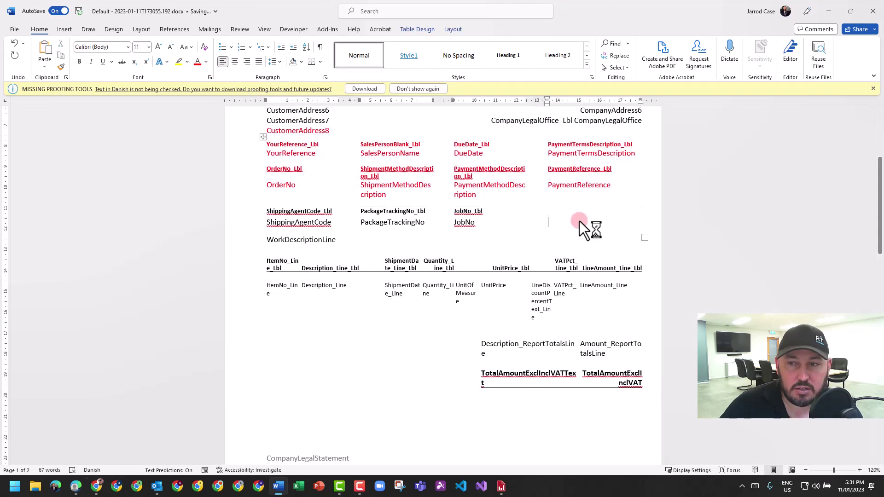
Dismiss the missing proofing tools notice and show the Developer ribbon tab.
click(874, 88)
click(362, 253)
scroll(363, 256, up, 1)
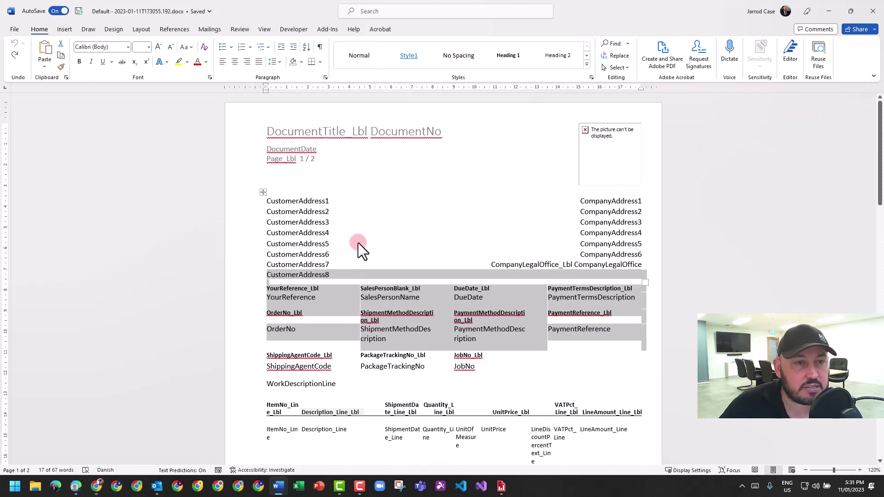
click(286, 29)
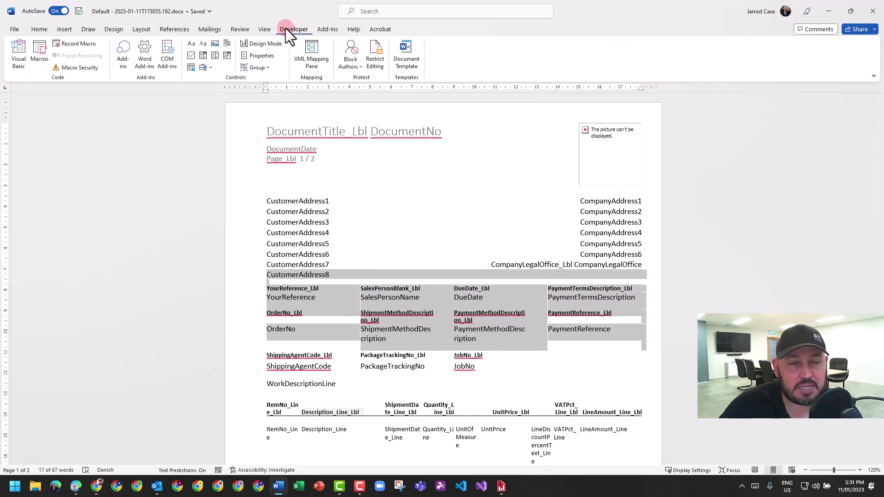
Check the Developer entry under Word Options > Customize Ribbon, closing without changes.
click(15, 29)
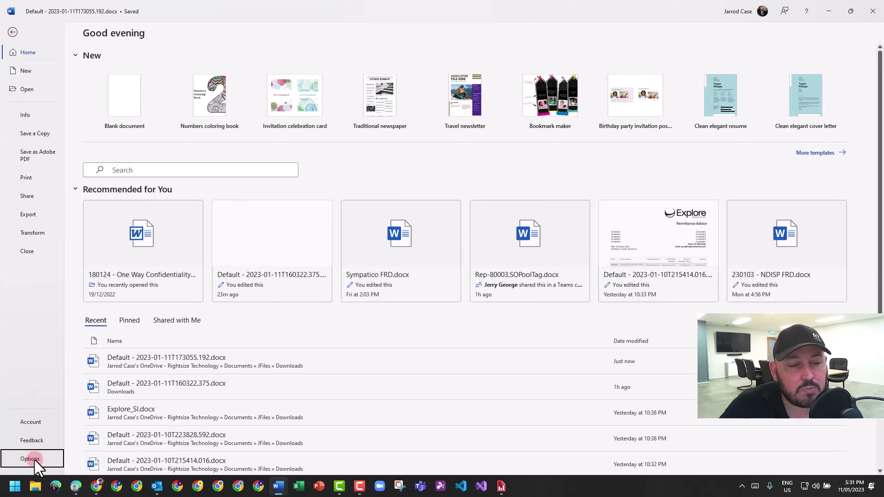
click(30, 460)
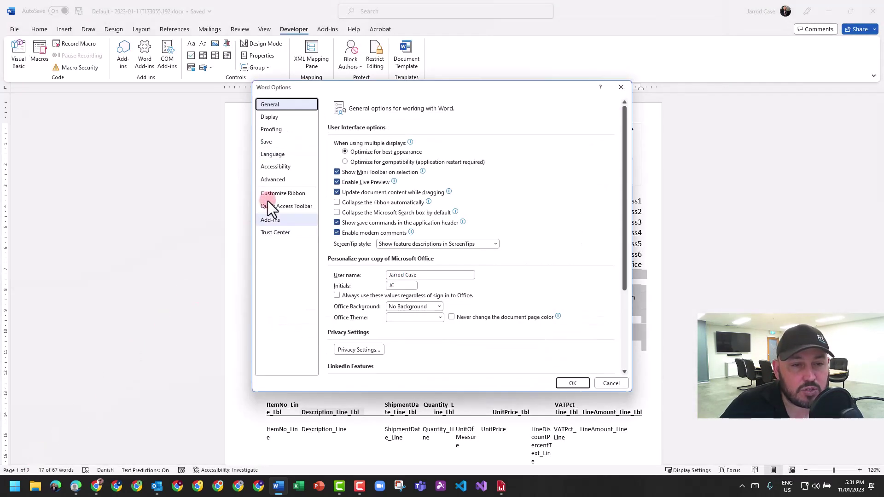
click(272, 196)
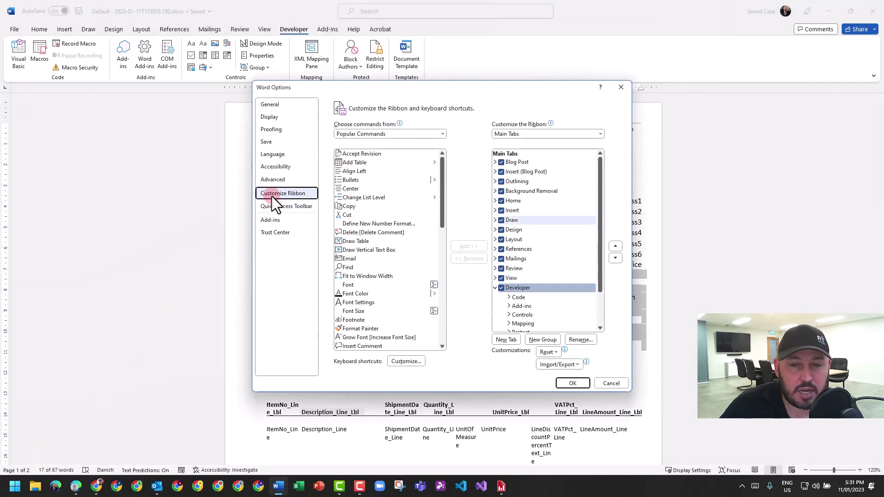
click(496, 288)
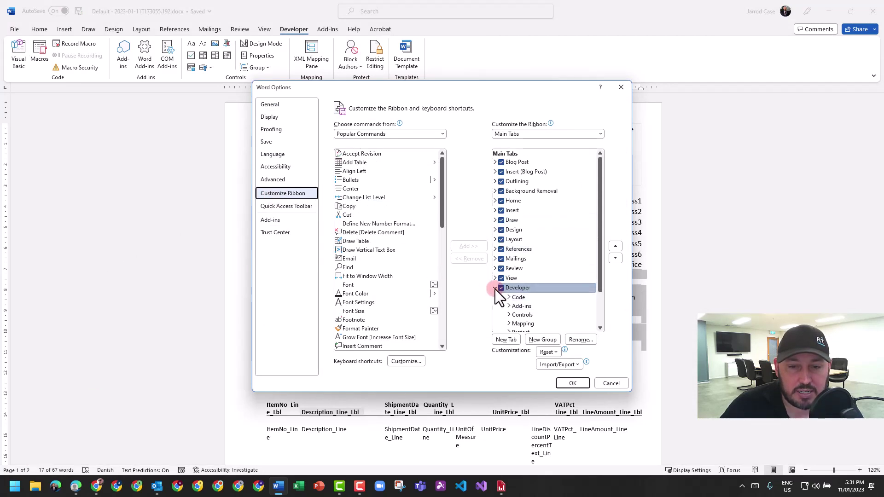
click(496, 288)
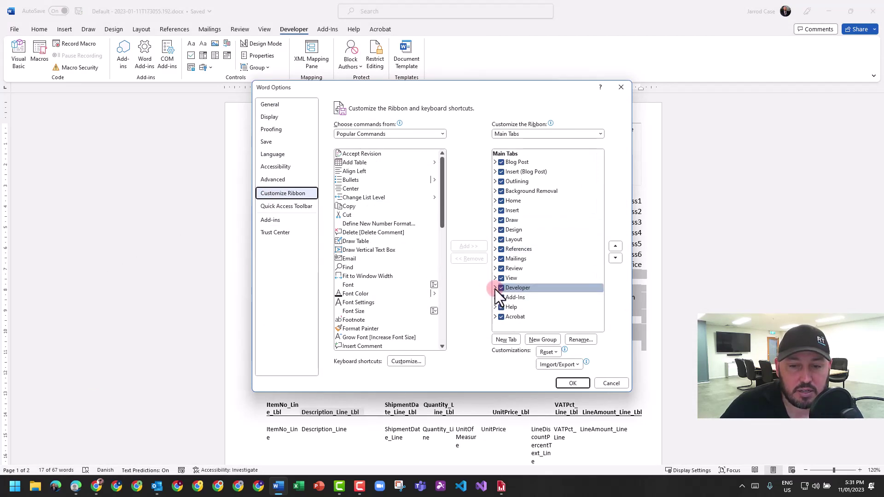
click(622, 385)
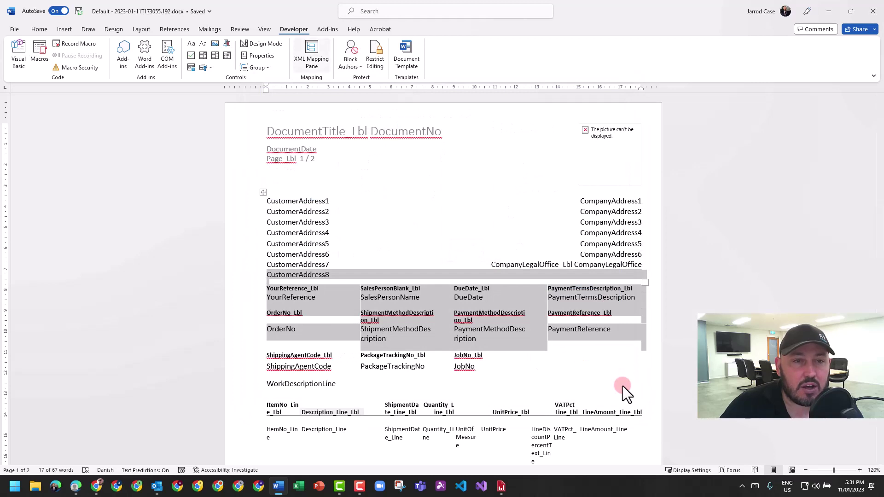
Open the XML Mapping Pane on the Standard_Sales_Invoice 1306 part and expand its Header fields.
click(307, 51)
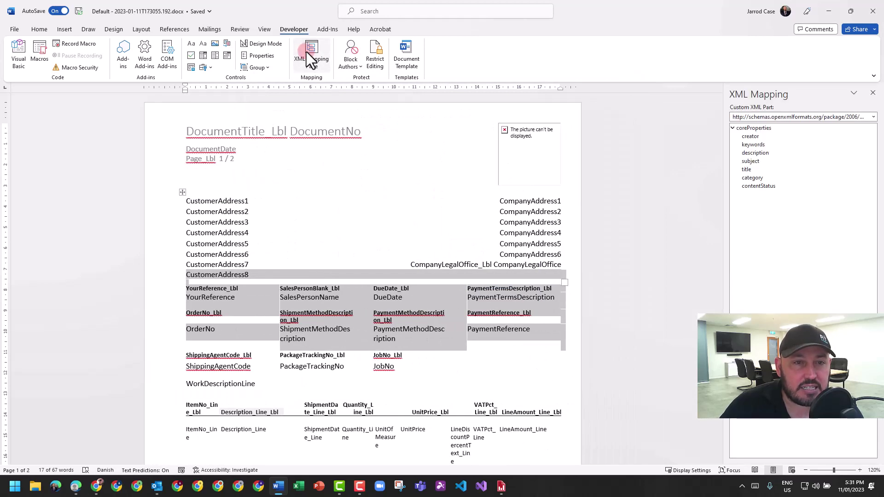
click(772, 118)
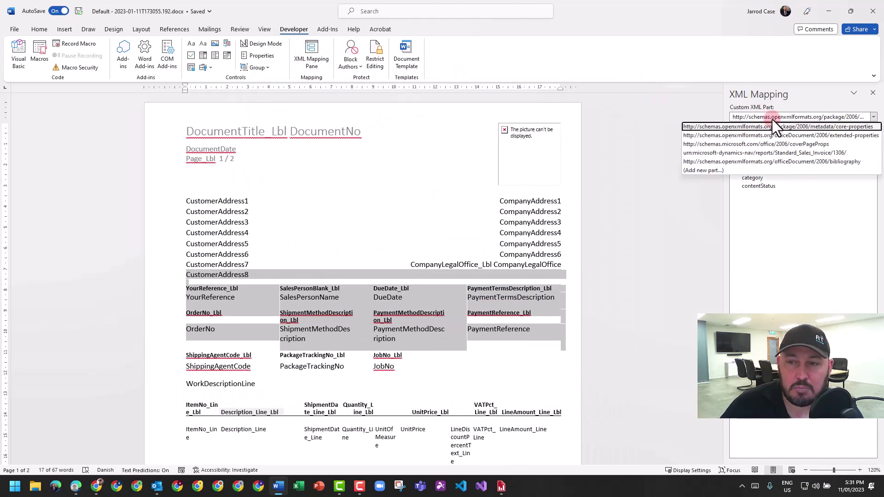
key(Down)
key(Down)
key(Down)
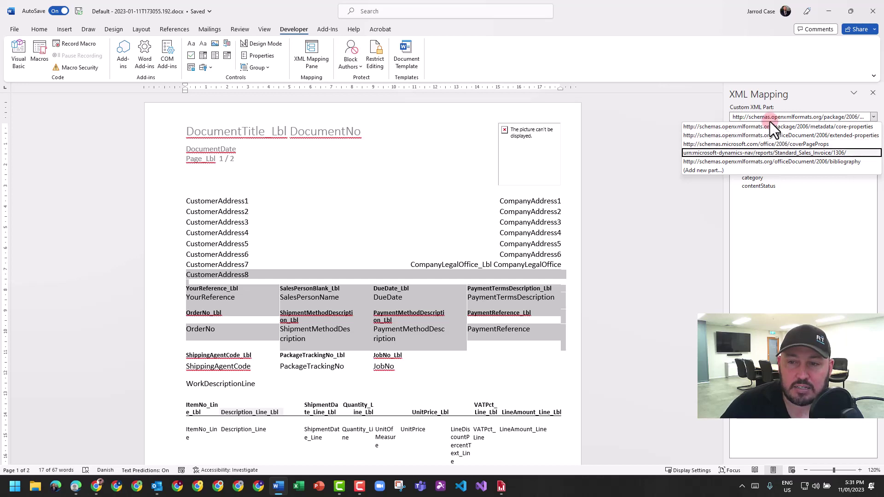
click(734, 155)
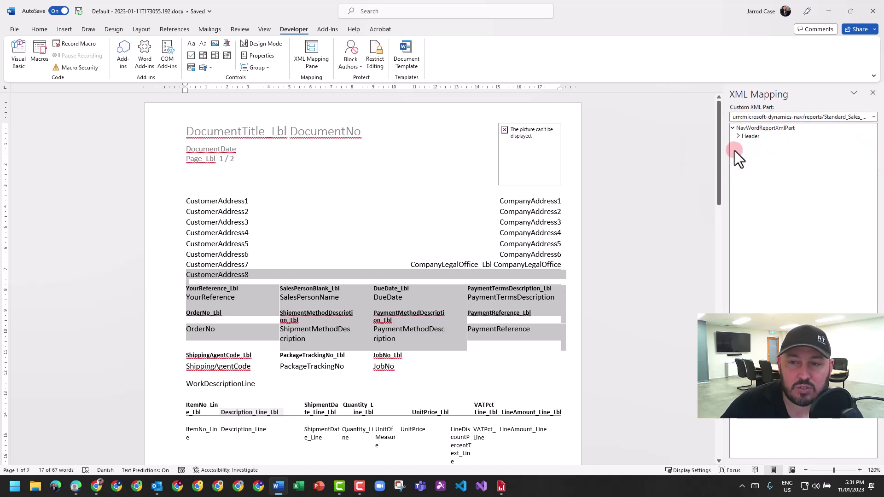
click(737, 137)
Inspect the ItemNo_Line_Lbl and CustomerAddress field blocks in the layout.
scroll(762, 252, down, 10)
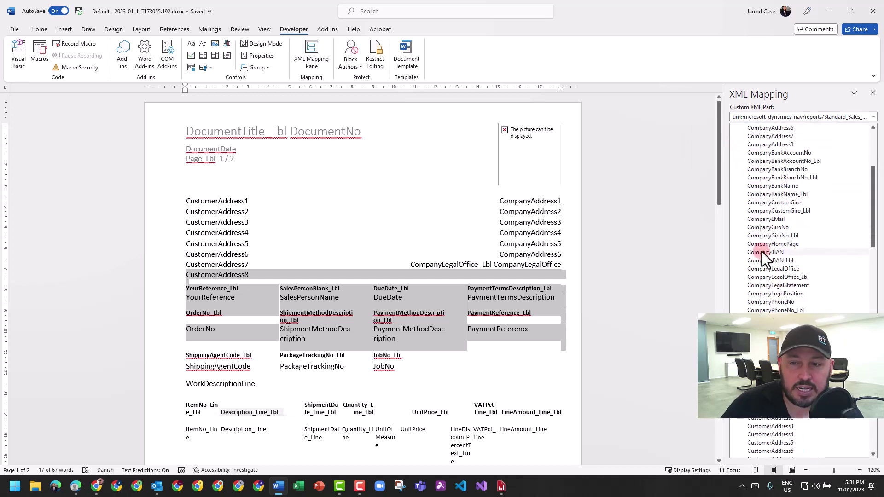
scroll(762, 251, down, 15)
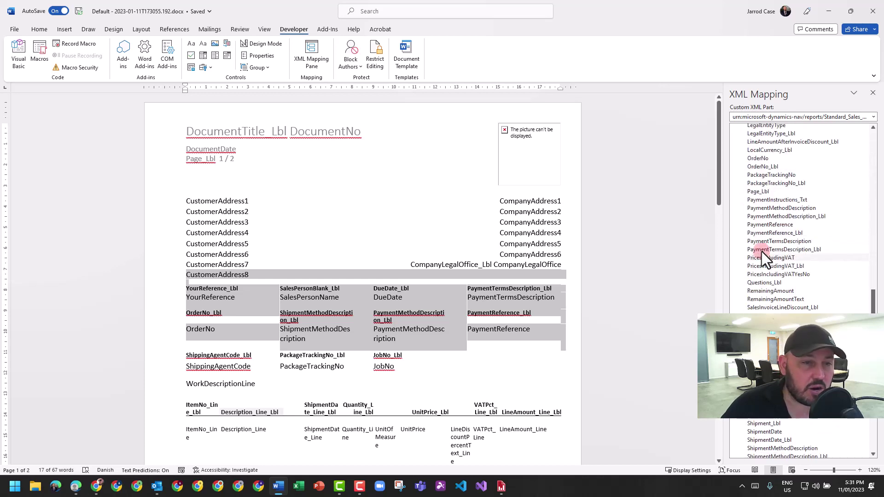
scroll(762, 252, down, 9)
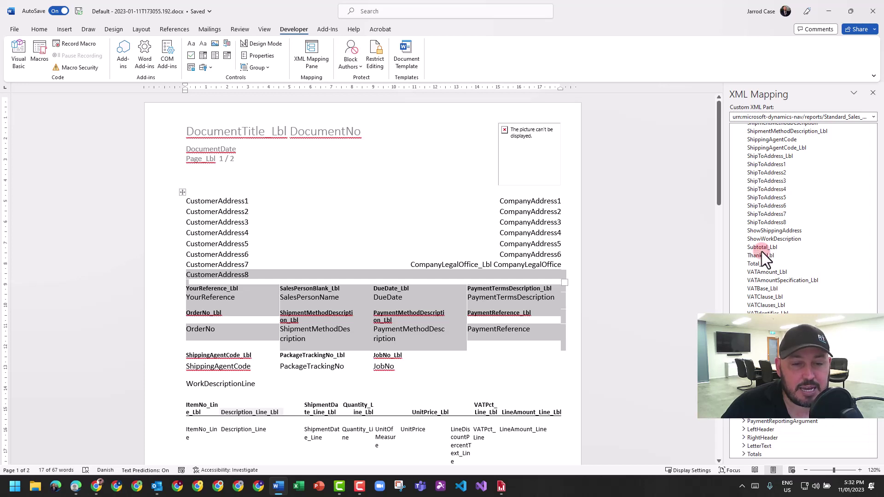
scroll(762, 252, down, 3)
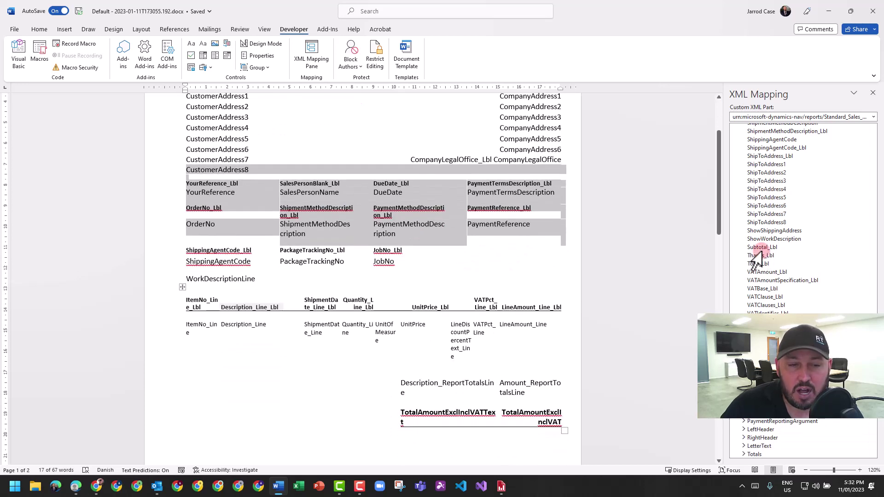
click(205, 306)
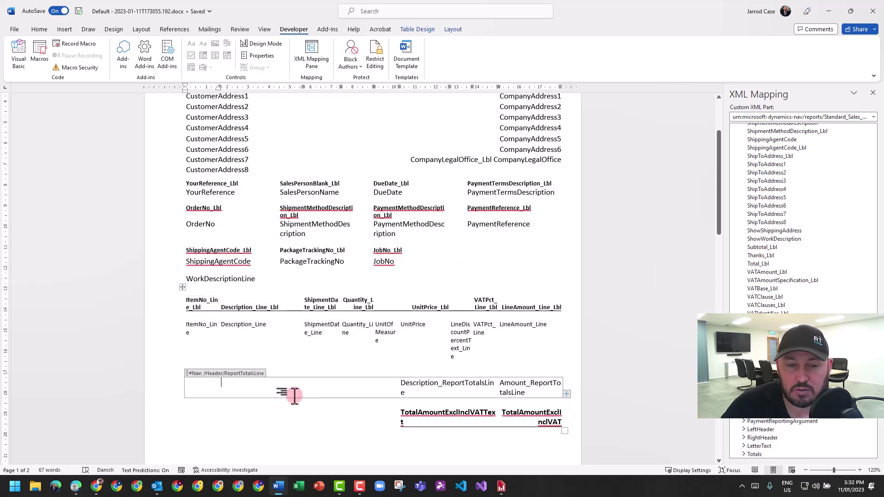
scroll(312, 185, up, 3)
click(312, 184)
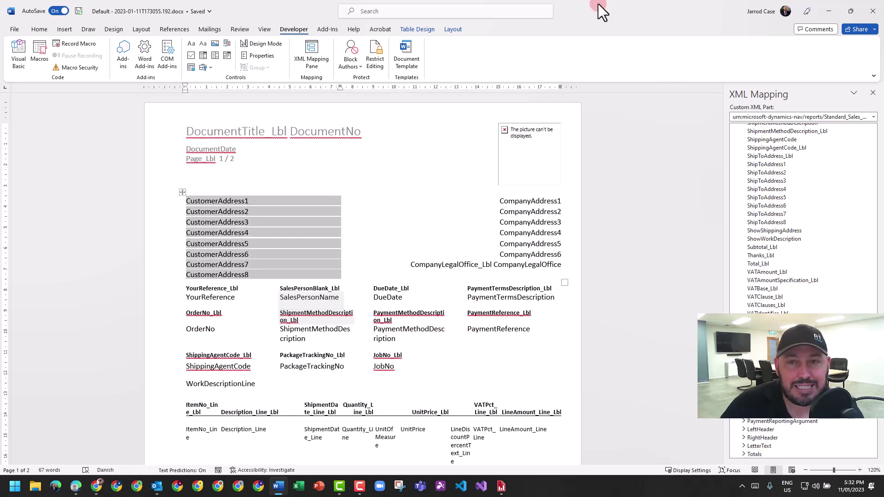
Close the Word layout document and back out of the custom layouts list unchanged.
drag(598, 4, 388, 134)
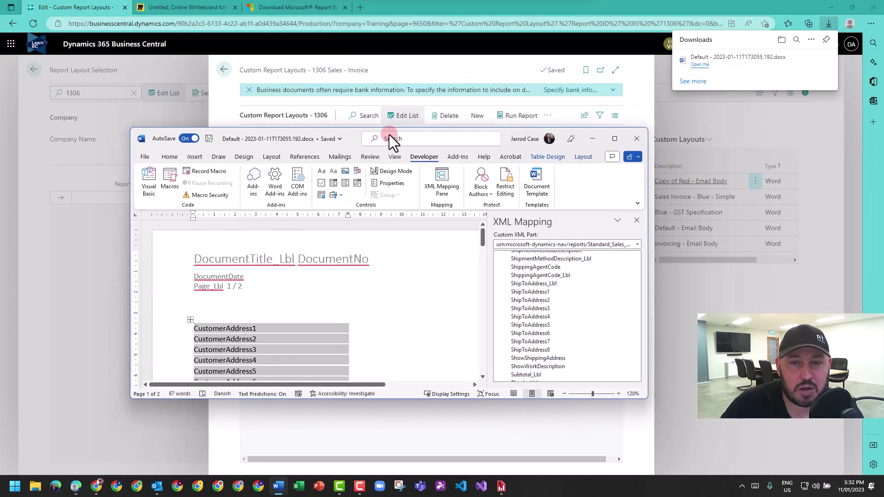
click(637, 139)
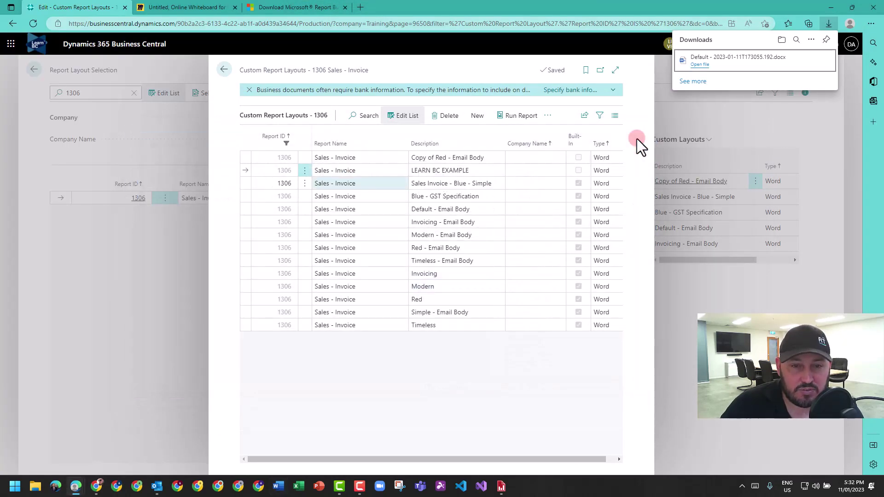
click(547, 115)
mouse_move(537, 136)
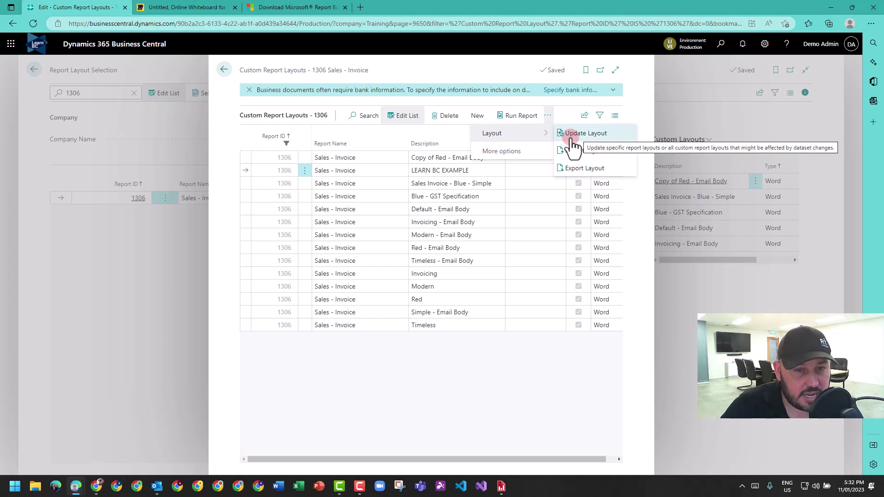
click(502, 370)
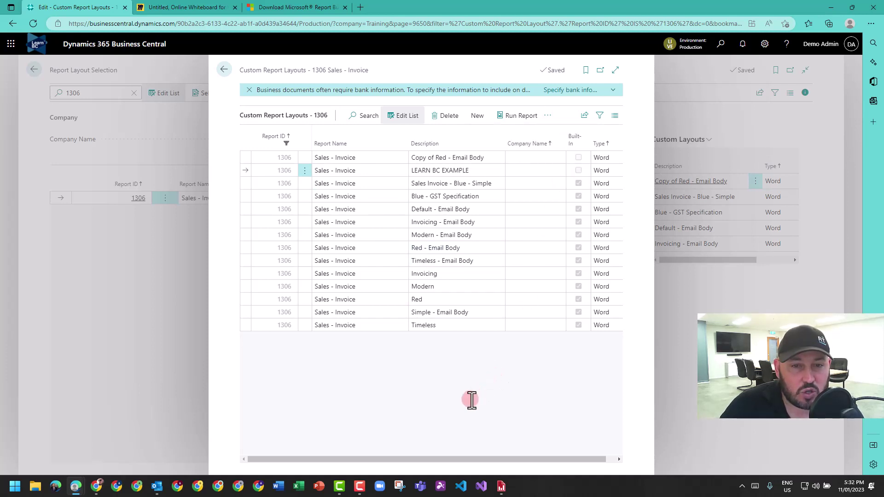
key(Escape)
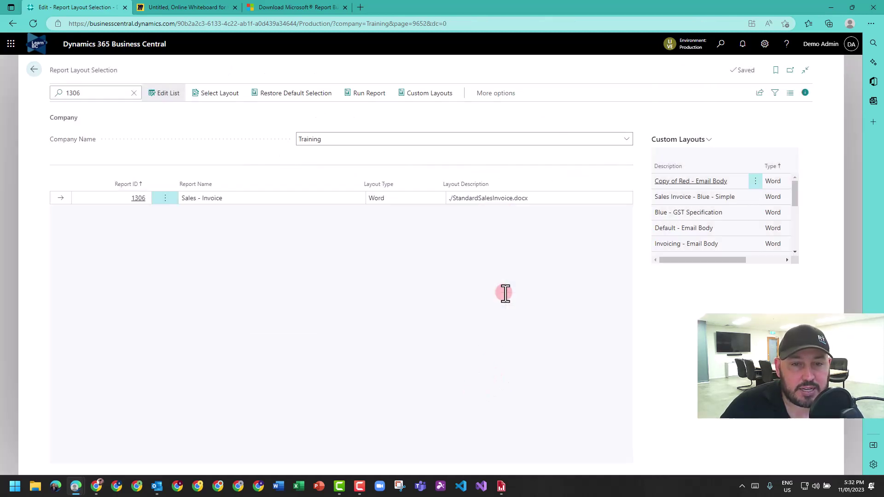
Set report 1306 to Custom Layout using LEARN BC EXAMPLE, then view the Miro diagram.
click(403, 199)
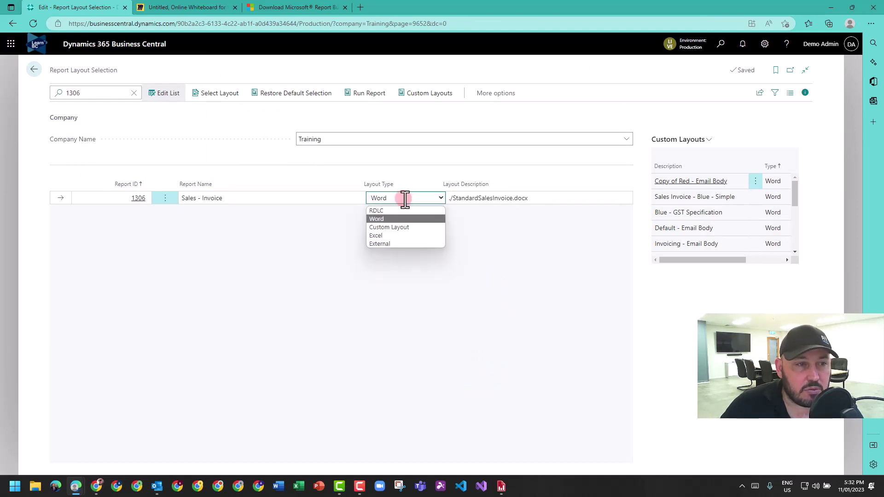
click(418, 227)
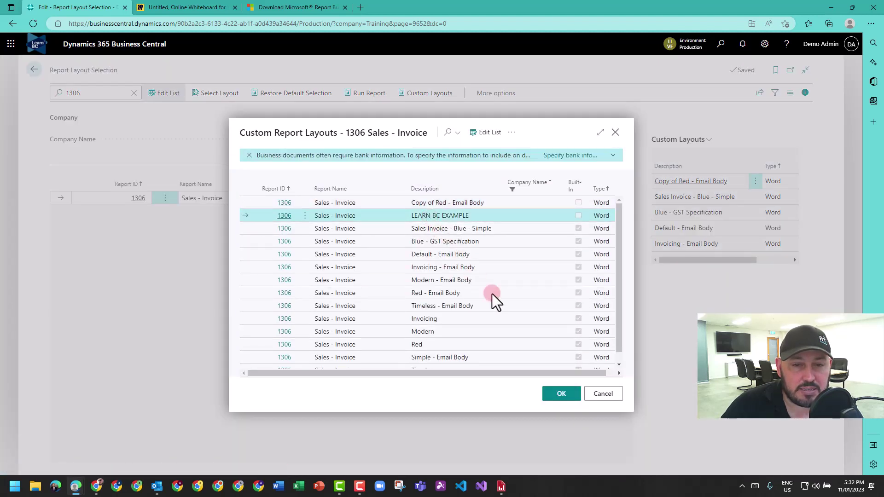
click(573, 392)
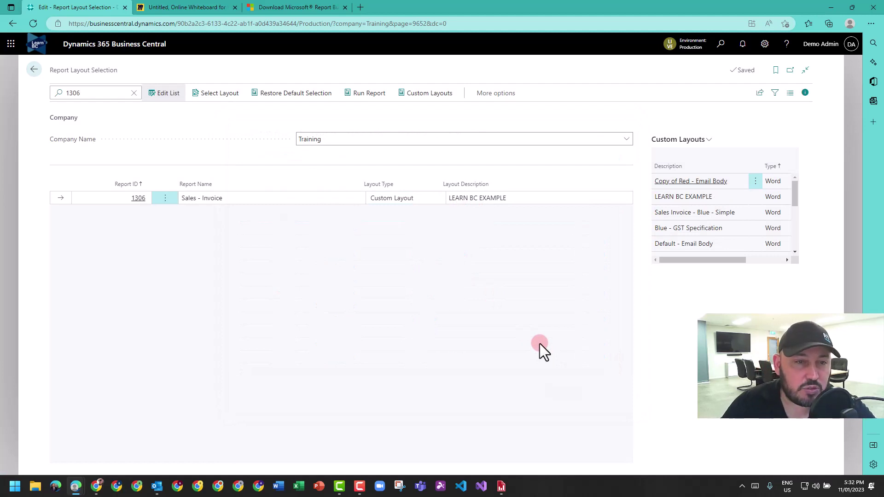
click(192, 9)
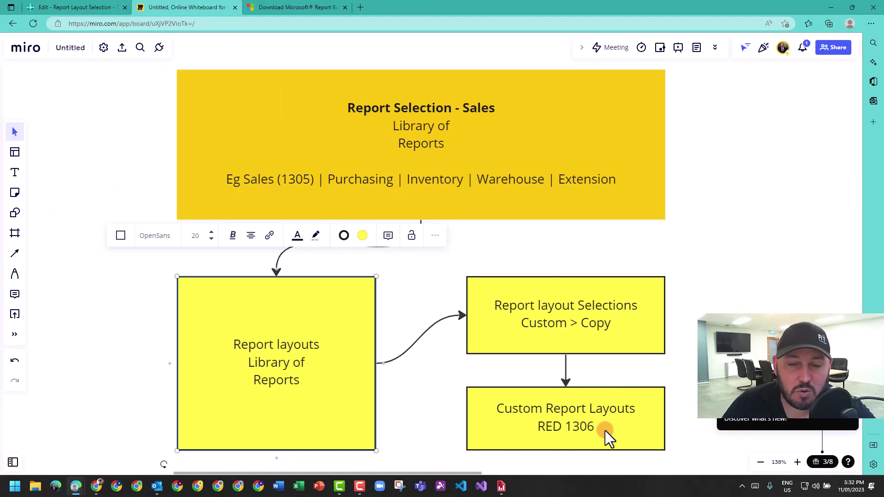
Back in Business Central, switch report 1306's layout type to RDLC.
click(102, 11)
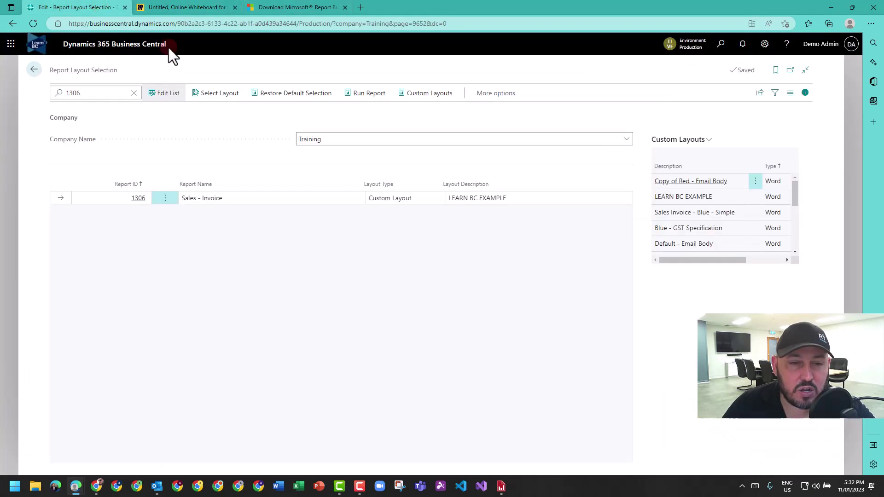
click(411, 198)
click(407, 228)
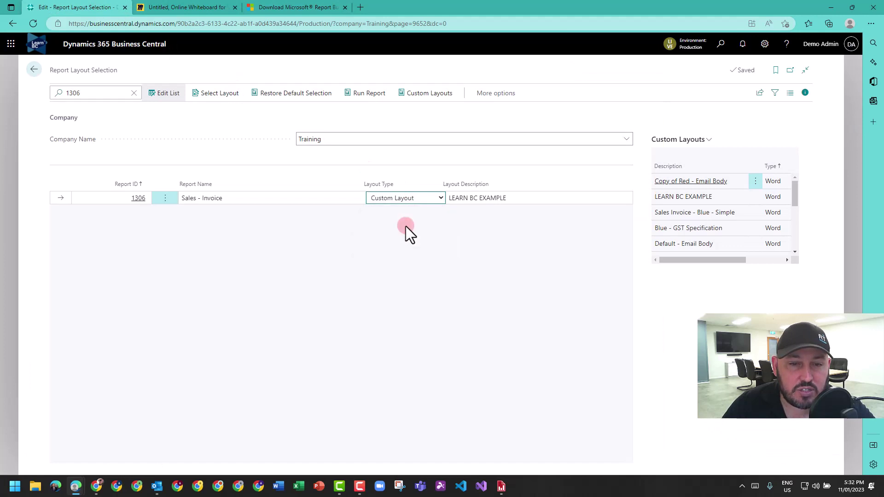
click(416, 199)
click(399, 212)
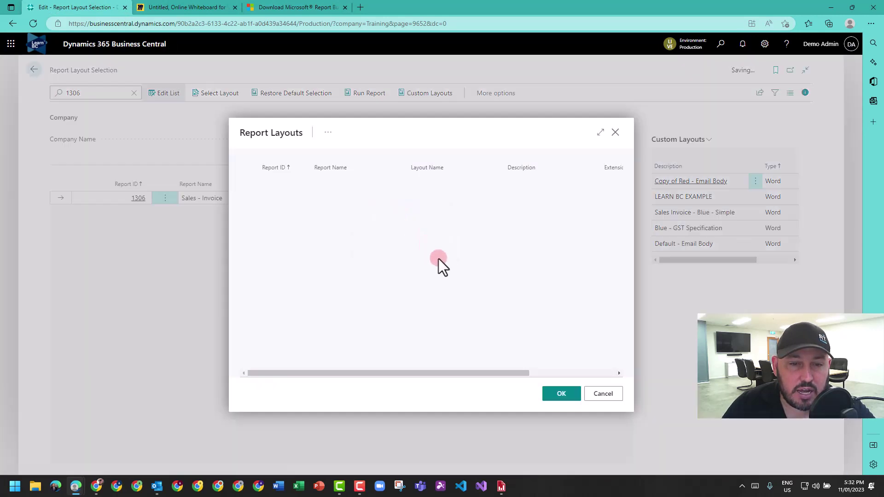
click(559, 400)
Set it back to Custom Layout and pick the Red layout found by searching 'red'.
click(416, 199)
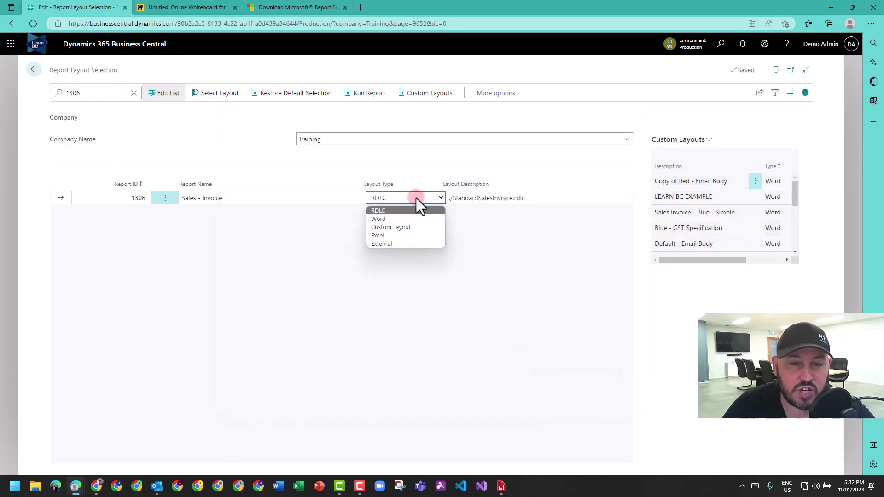
click(407, 228)
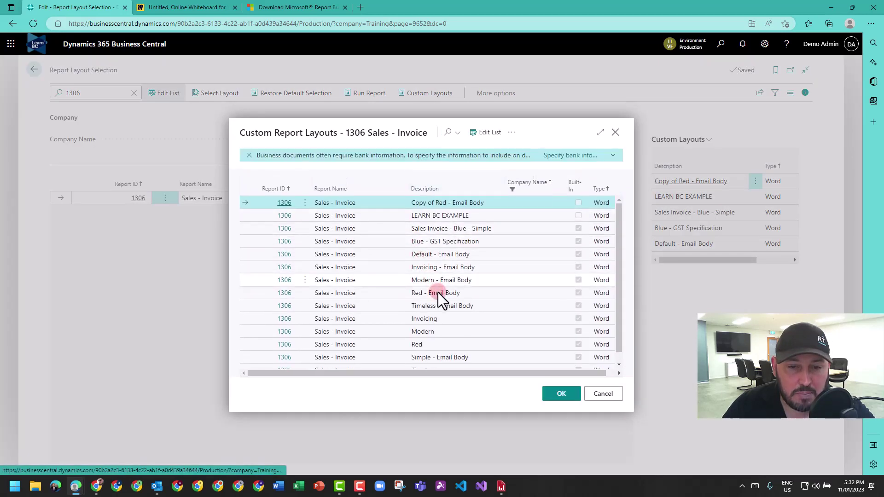
click(438, 293)
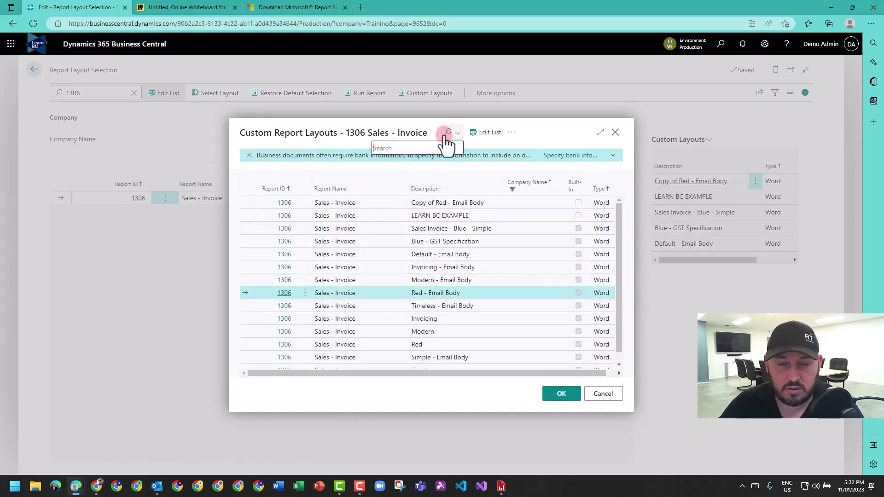
text(red)
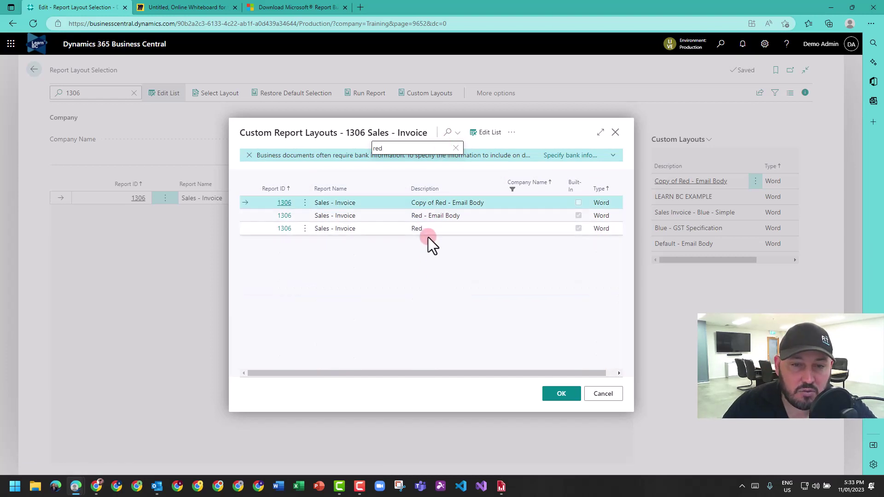
click(427, 229)
click(567, 397)
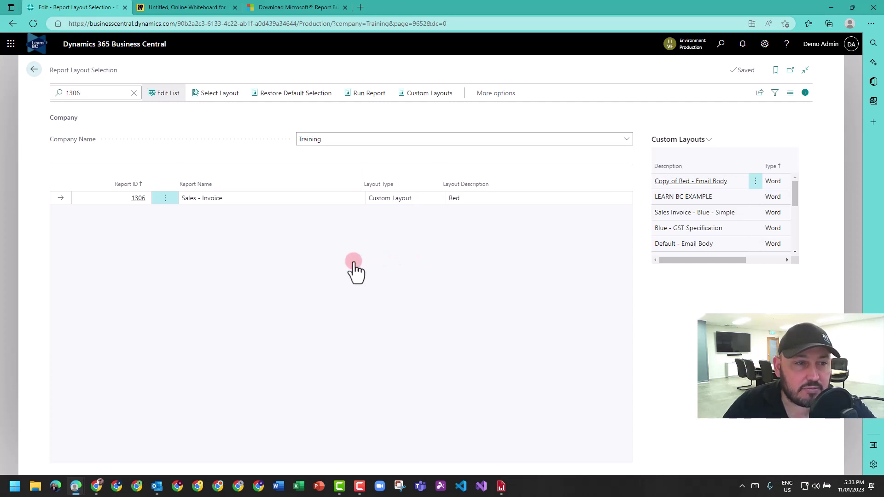
Find Posted Sales Invoices via search and open posted invoice 103400.
click(722, 45)
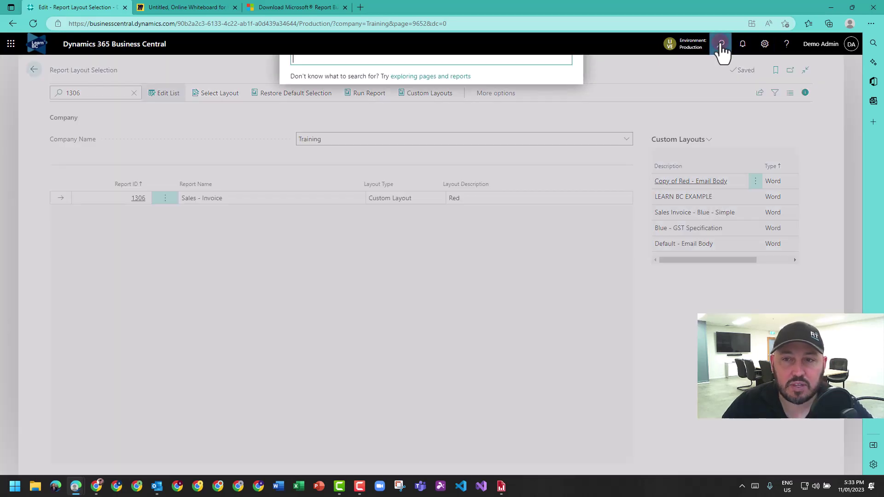
text(post sales inv)
click(423, 145)
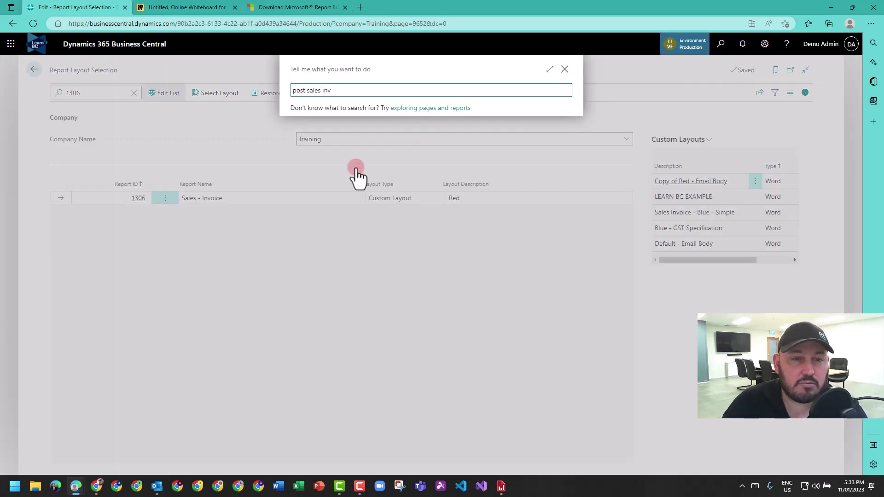
click(330, 214)
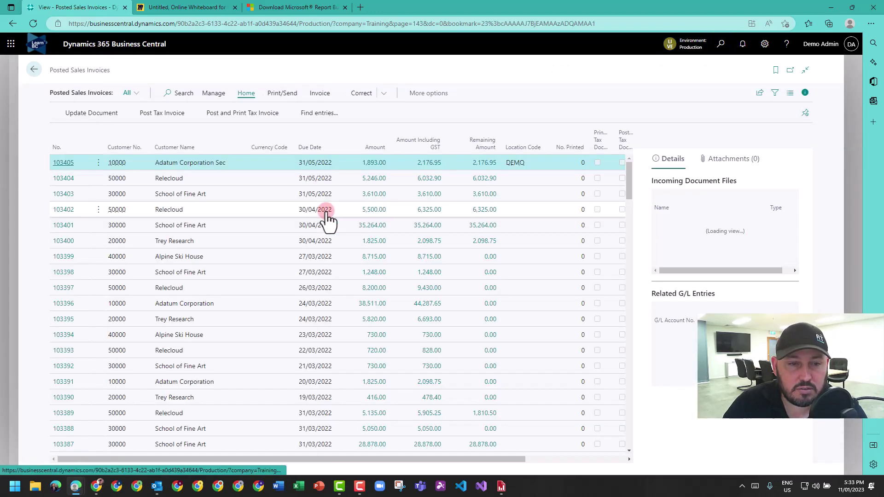
click(59, 243)
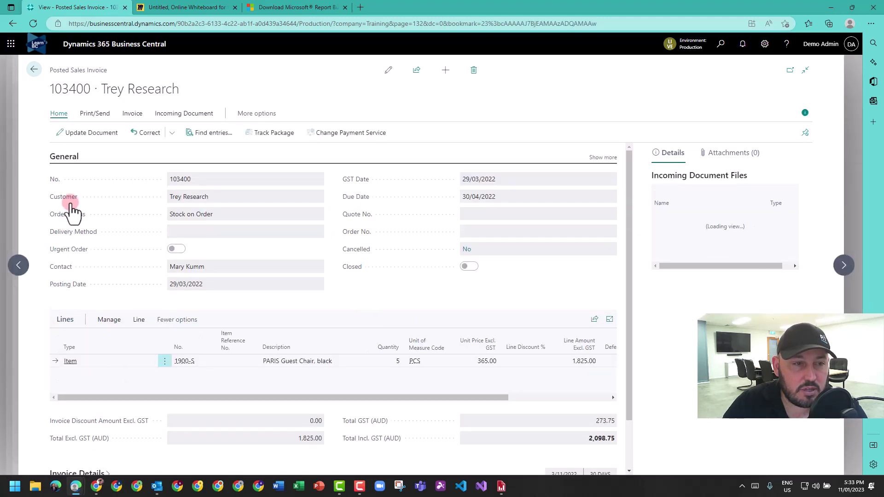
Preview invoice 103400 in the Red layout, then close the preview and print options.
click(95, 114)
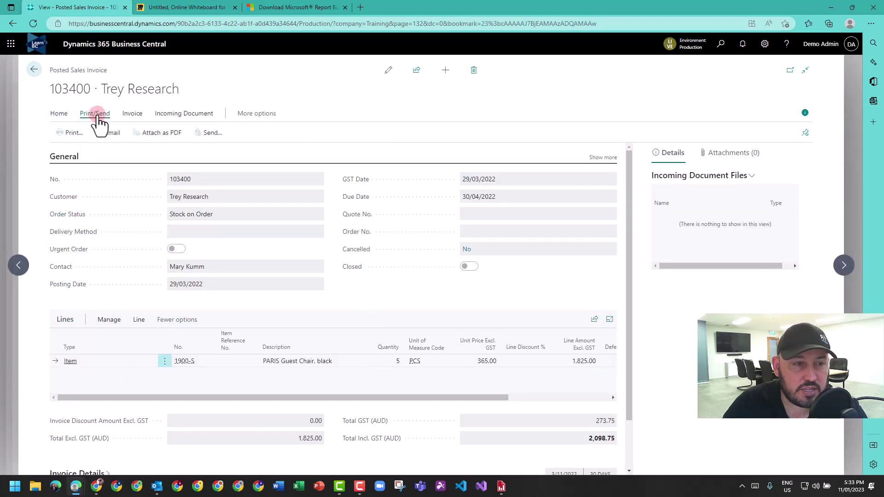
click(74, 133)
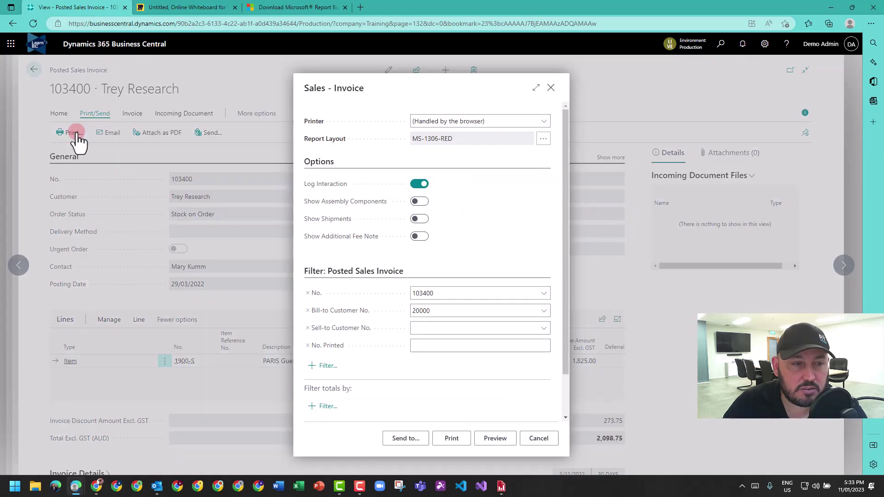
click(495, 439)
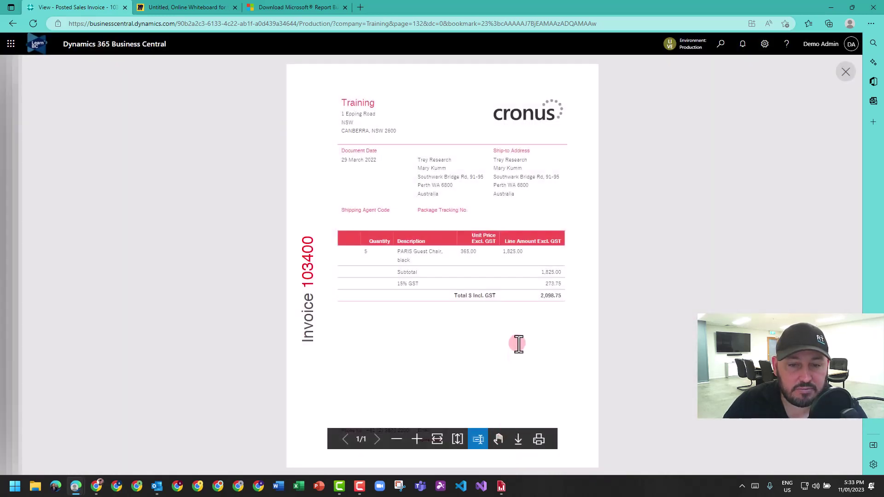
click(846, 72)
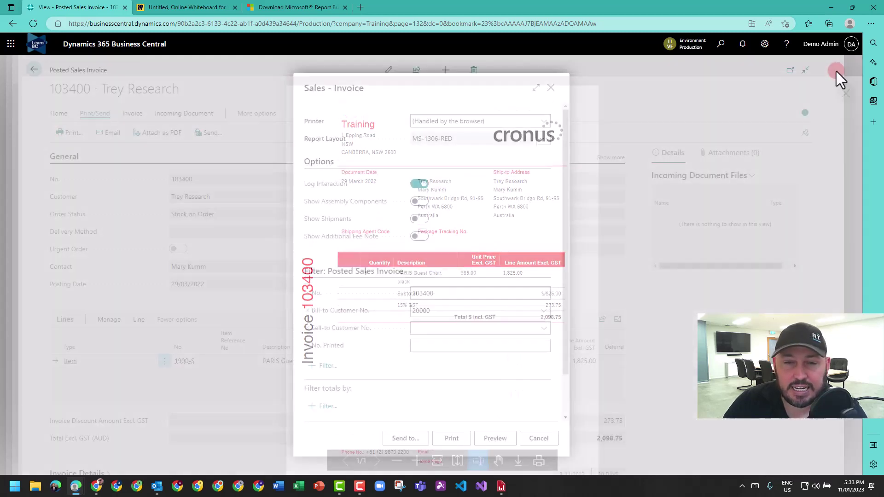
key(Escape)
Return from the invoice and open the full Custom Report Layouts list for report 1306.
key(Escape)
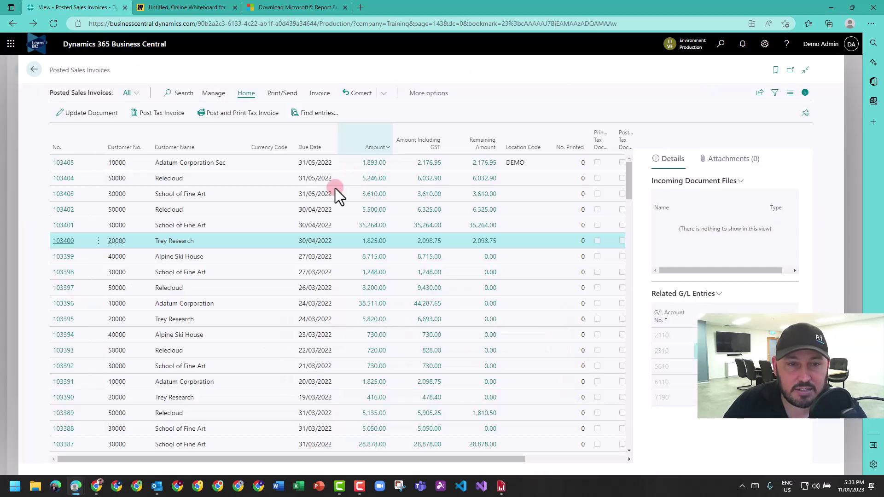
key(Escape)
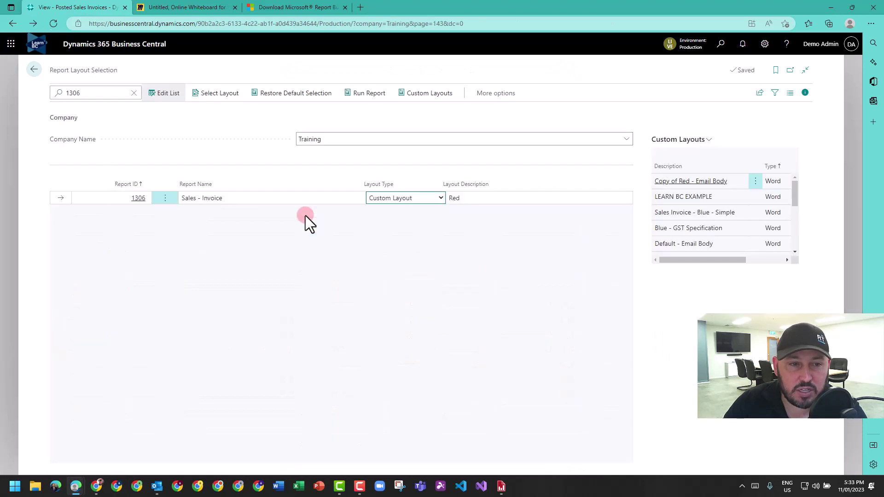
click(422, 196)
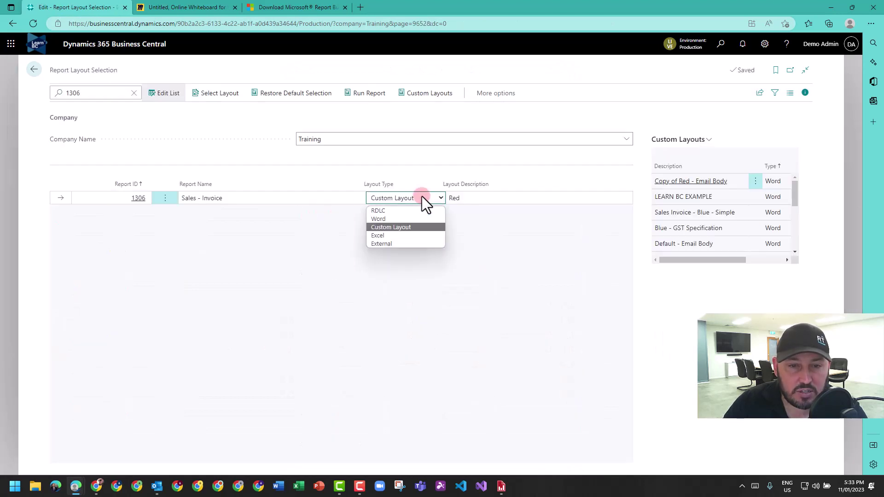
click(422, 196)
click(436, 95)
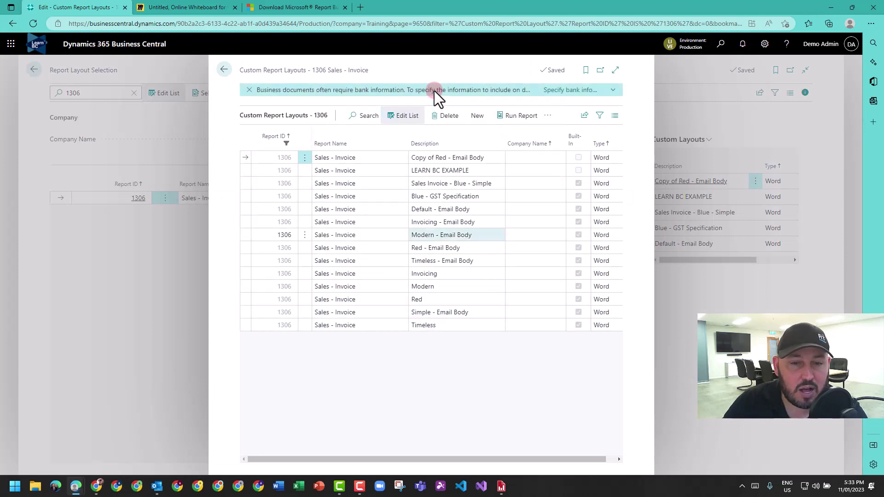
Add a built-in RDLC layout copy described as 'LEARN BC RDLC'.
click(482, 118)
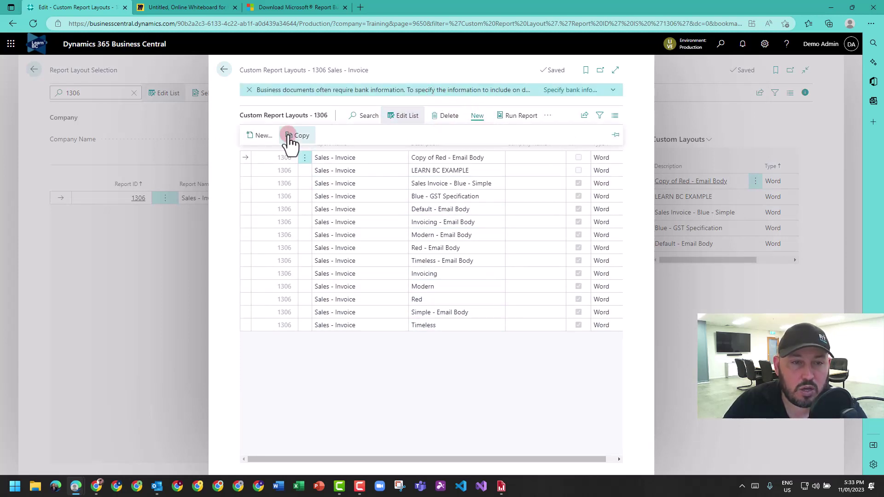
click(261, 136)
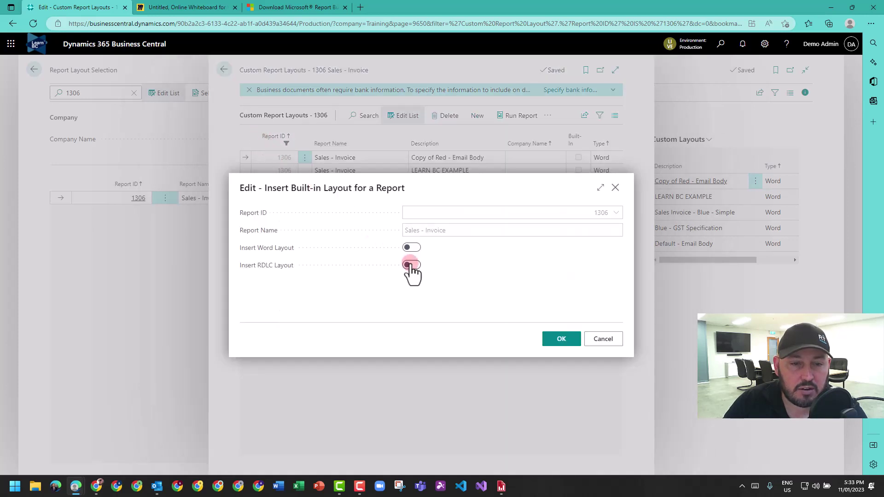
click(411, 265)
click(563, 340)
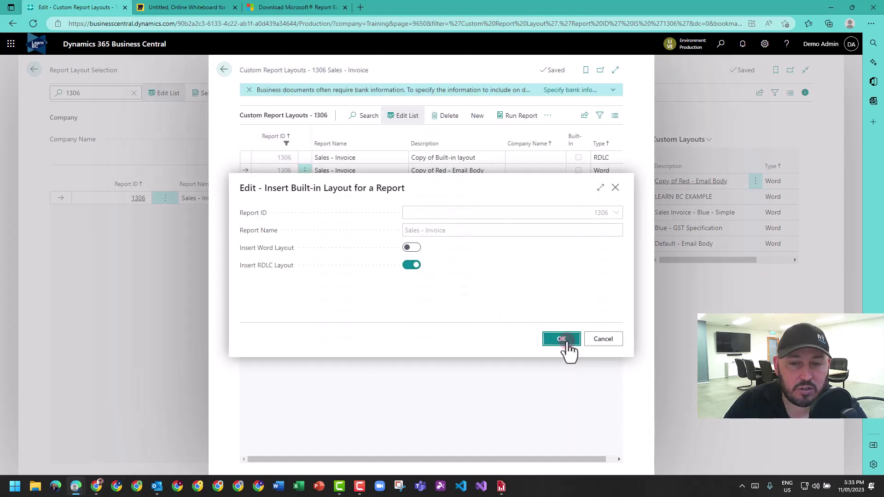
click(449, 158)
text(LE)
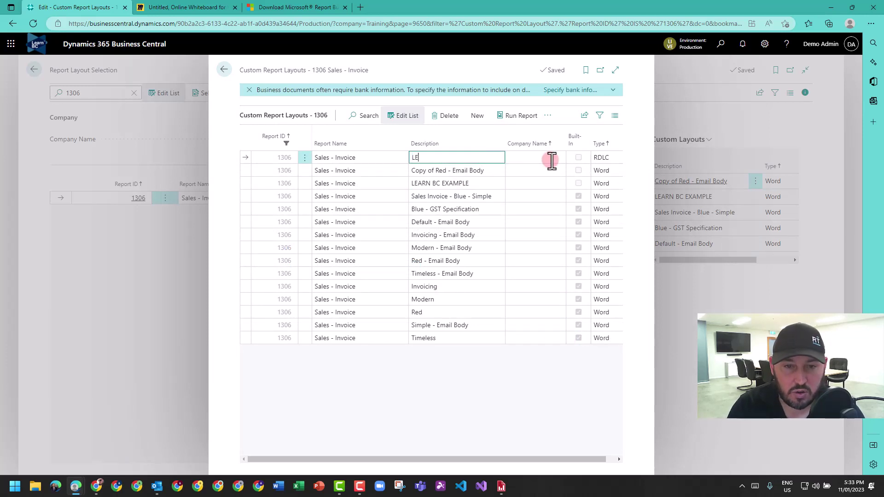
text(ARN BC RDLC)
key(Return)
Export the LEARN BC RDLC layout as a file.
click(549, 116)
mouse_move(542, 137)
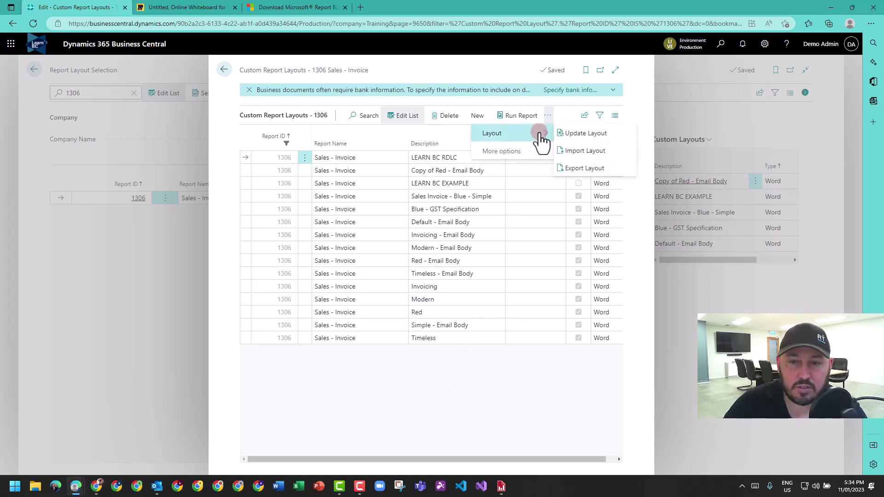
click(588, 172)
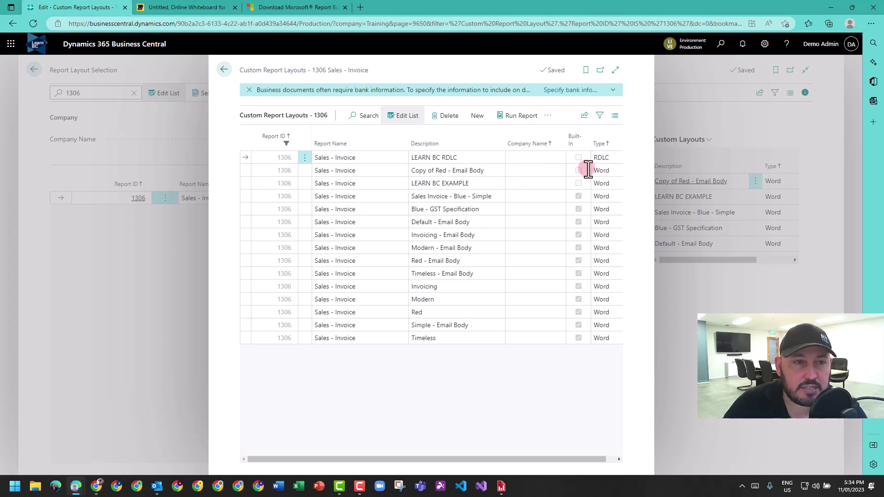
Highlight the Microsoft® Report Builder heading on the Download Center page, then bring Report Builder forward.
click(295, 9)
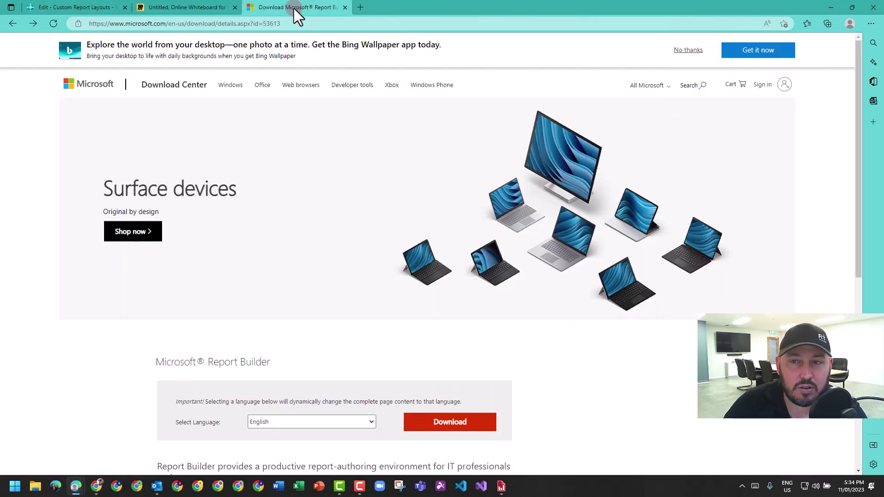
scroll(153, 160, down, 4)
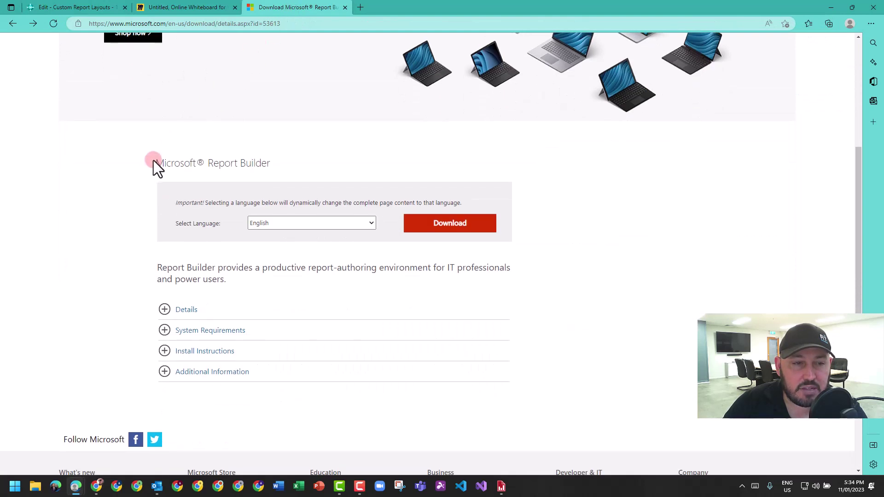
drag(153, 161, 283, 167)
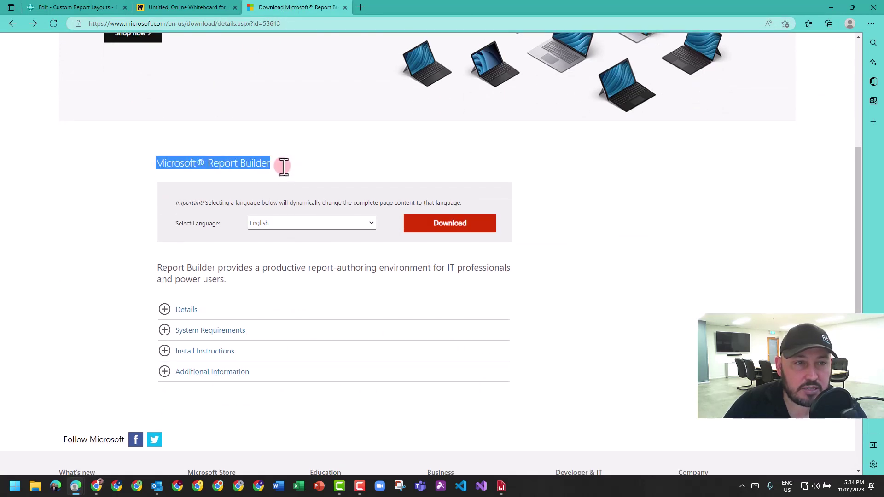
click(501, 487)
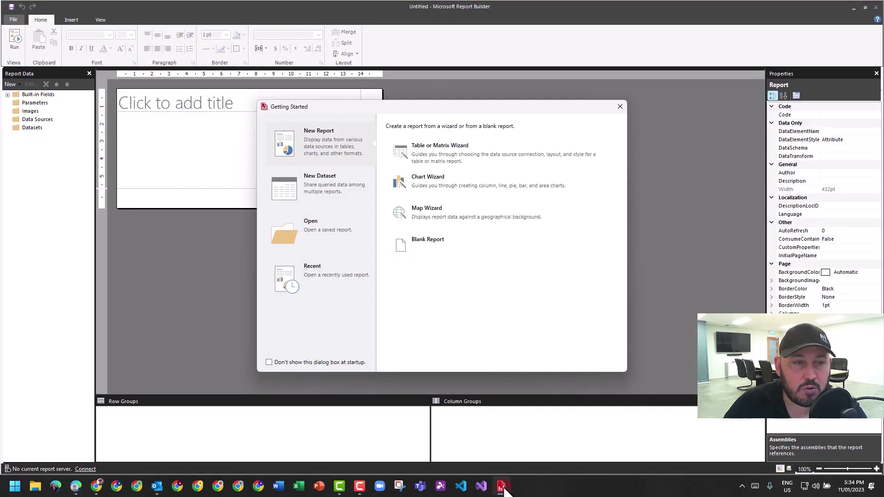
Dismiss Report Builder's Getting Started screen and return to the Business Central layouts tab.
click(621, 106)
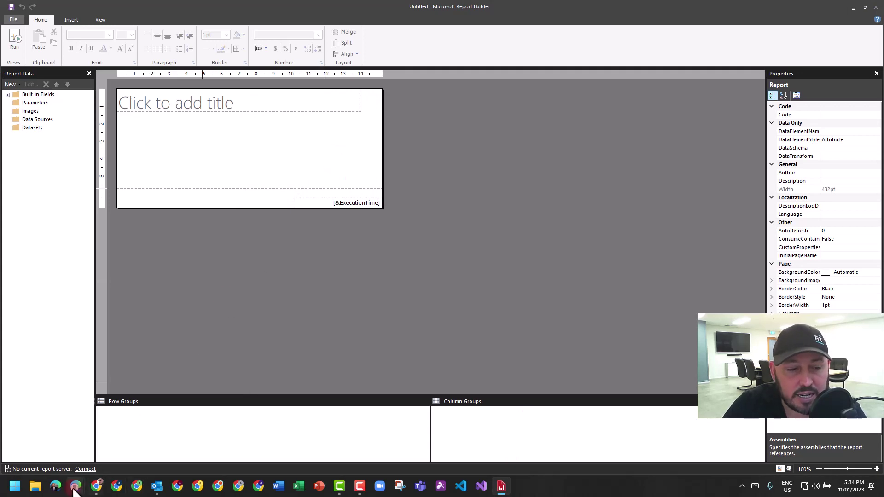
mouse_move(76, 488)
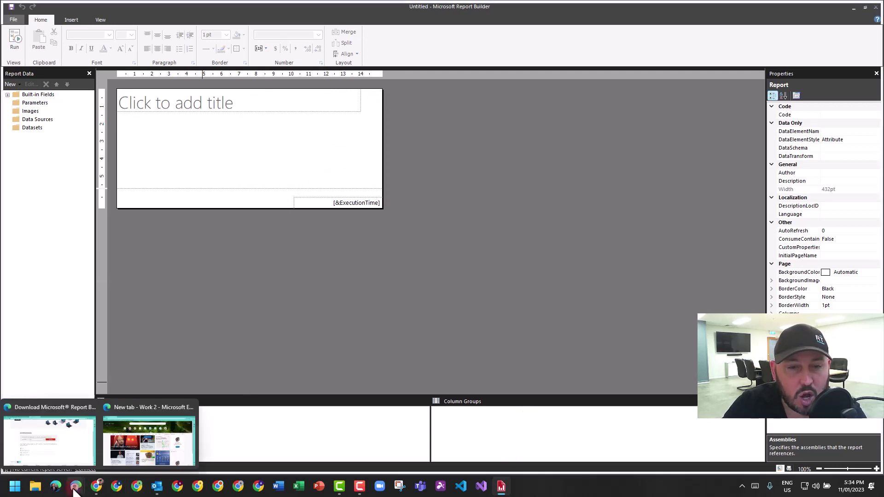
click(78, 443)
scroll(626, 205, up, 5)
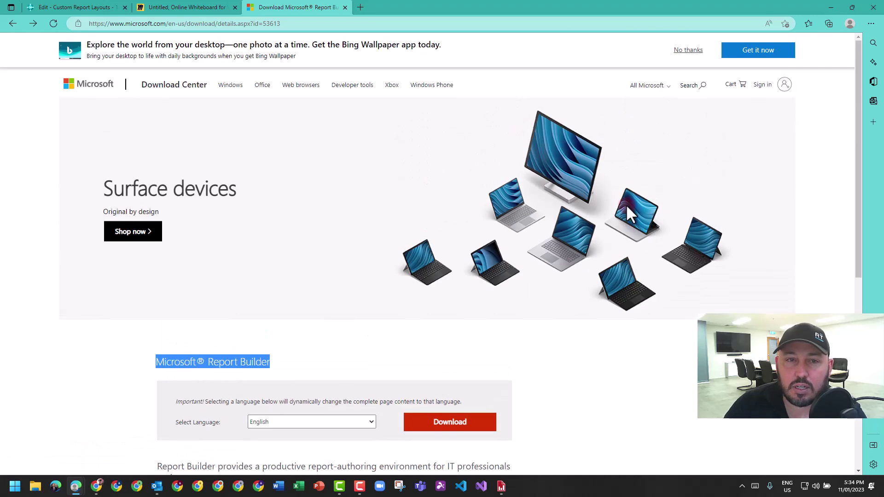
click(98, 6)
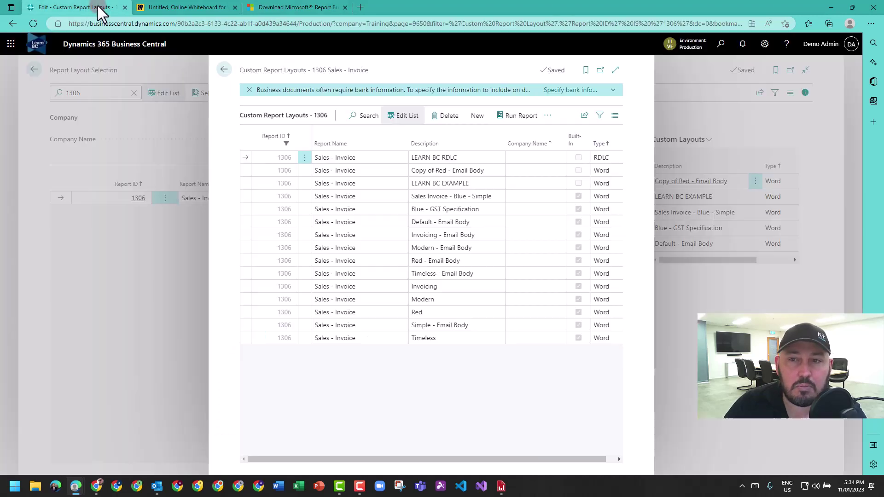
click(871, 24)
Open Default (13).rdl from browser Downloads in Report Builder, scroll through its design, then minimize it.
click(758, 149)
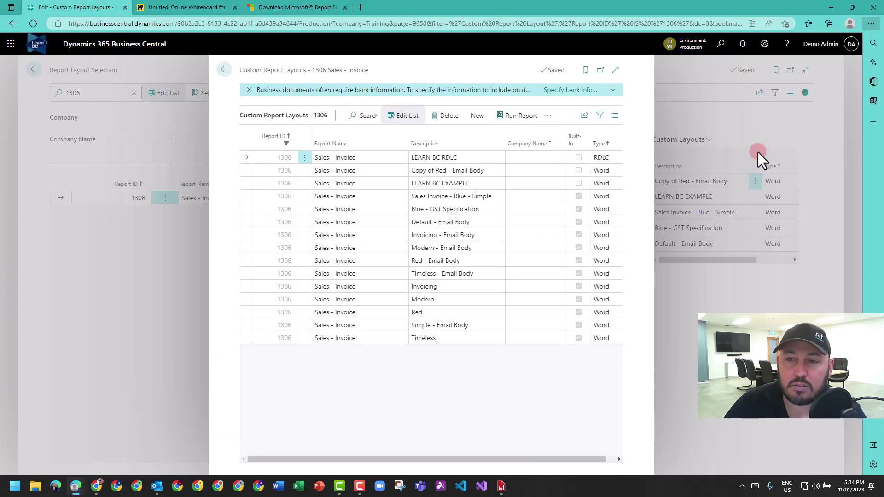
click(705, 60)
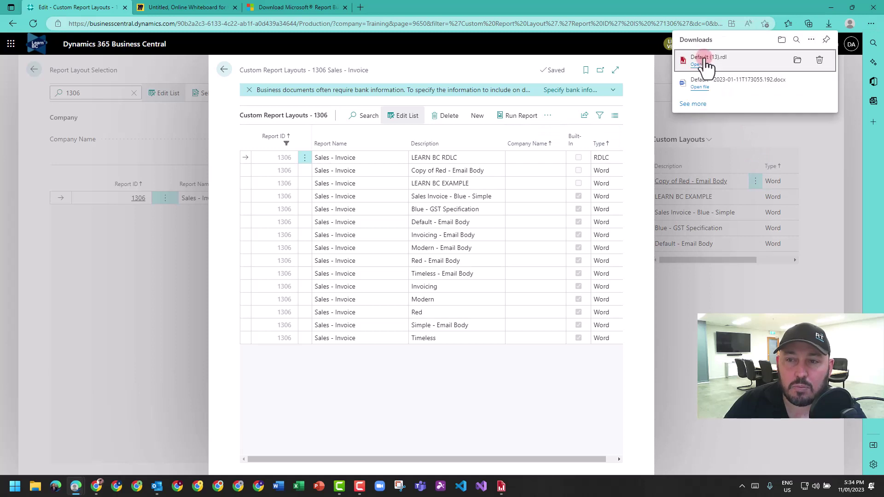
click(700, 57)
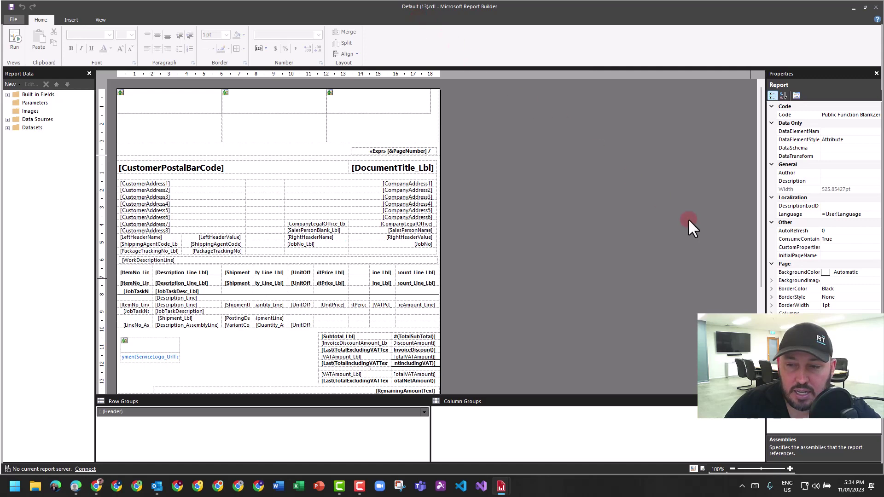
scroll(763, 278, down, 3)
scroll(763, 279, down, 1)
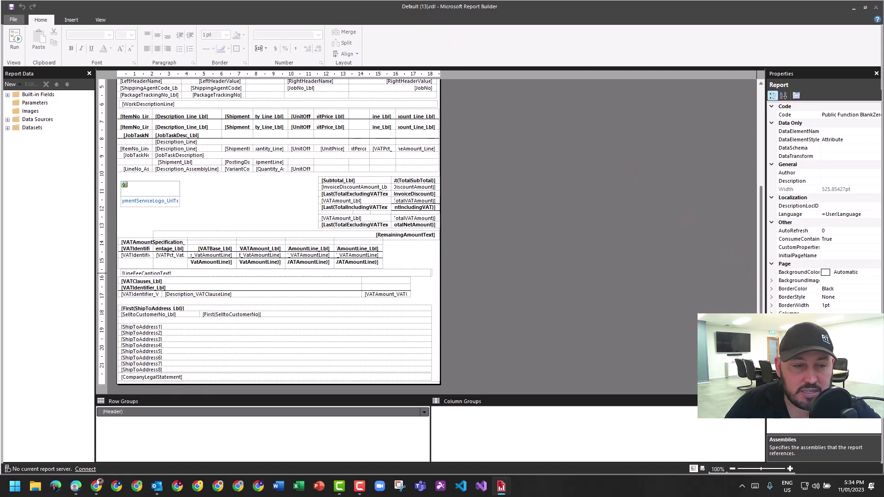
scroll(764, 230, up, 4)
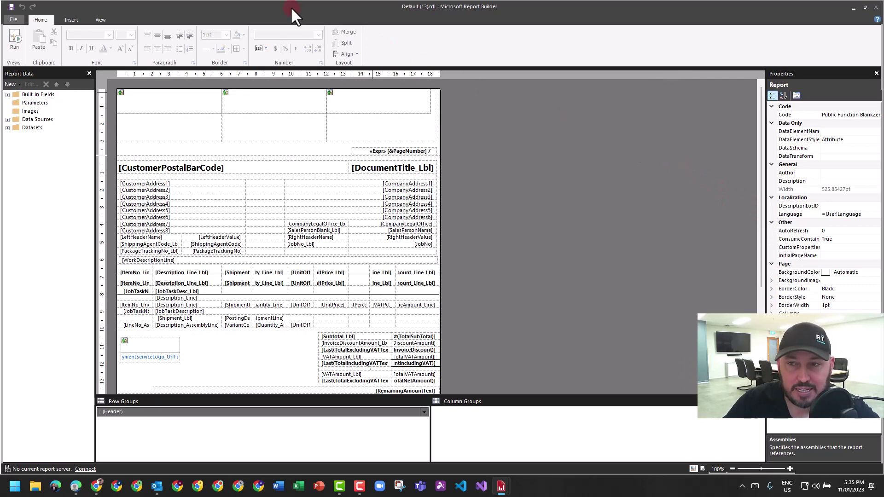
click(851, 9)
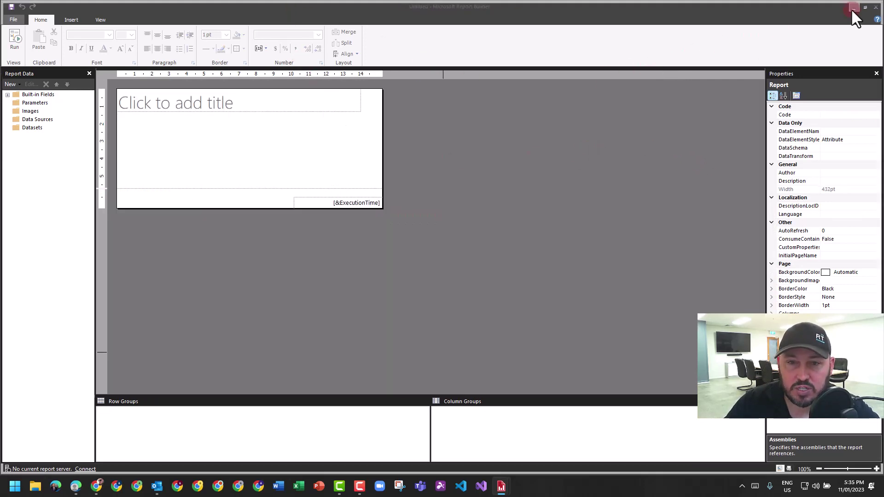
Review the layouts LEARN BC EXAMPLE, Invoicing, Modern - Email Body, and LEARN BC RDLC's RDLC type.
click(855, 7)
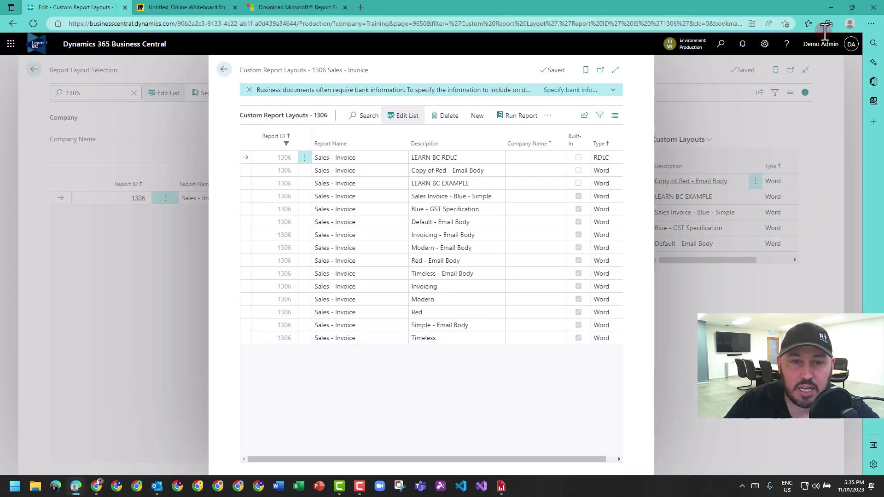
click(605, 188)
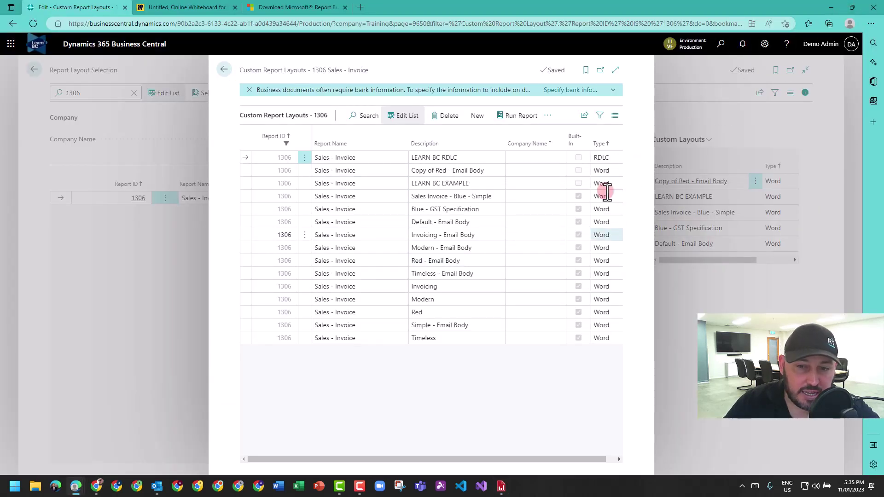
click(615, 283)
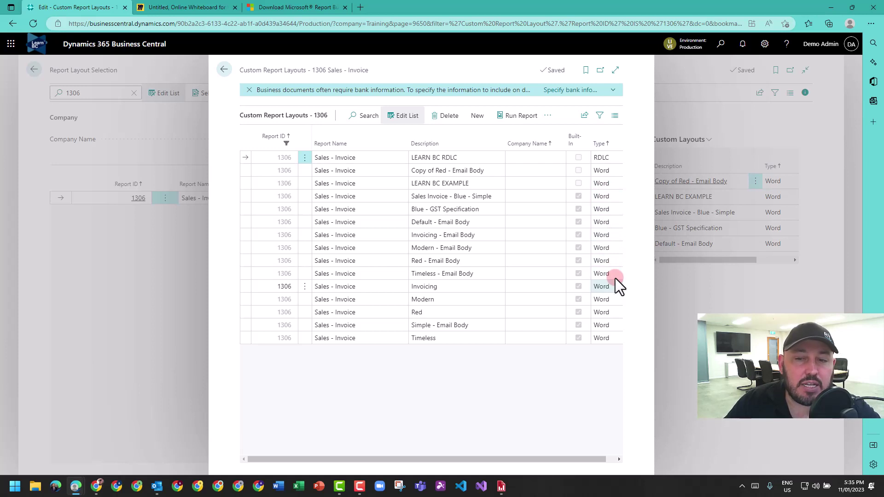
click(603, 247)
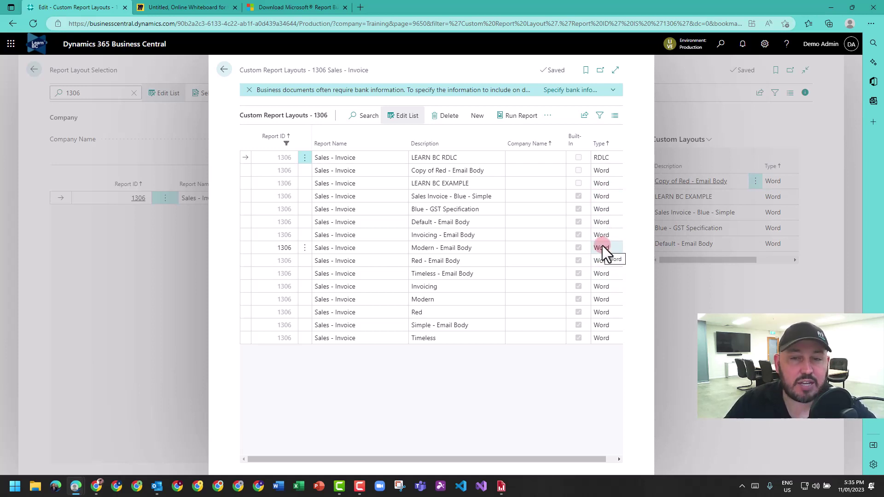
click(604, 159)
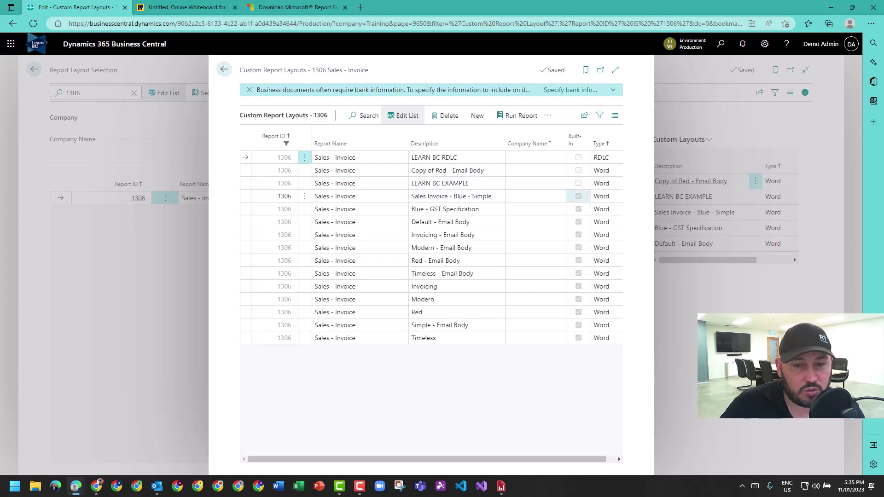
Note the empty Company Name values, then close both layout pages to reach the home page.
click(552, 187)
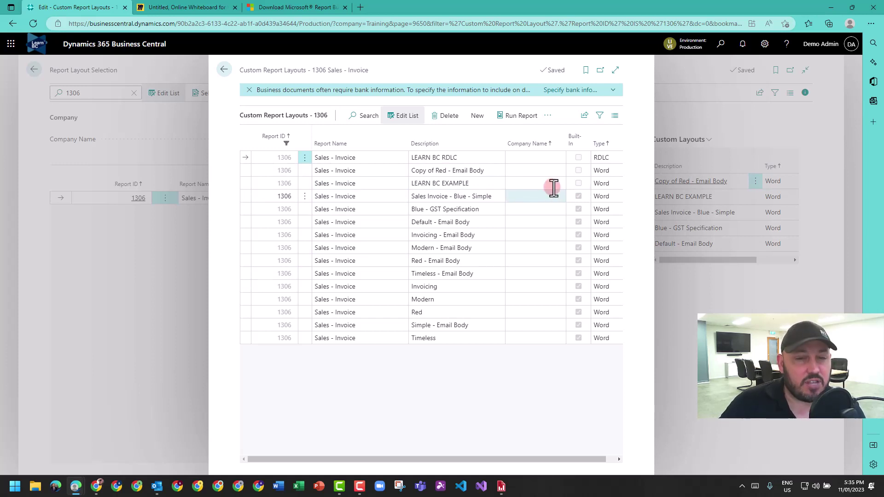
click(540, 328)
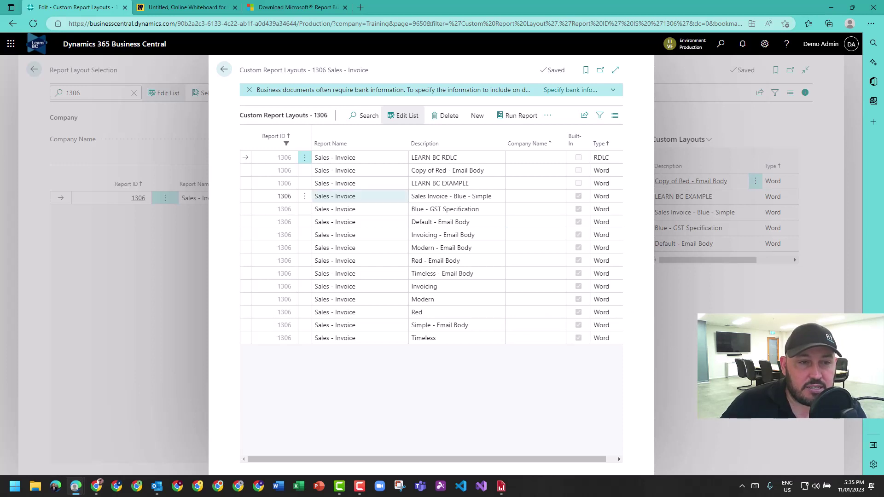
click(224, 70)
click(30, 70)
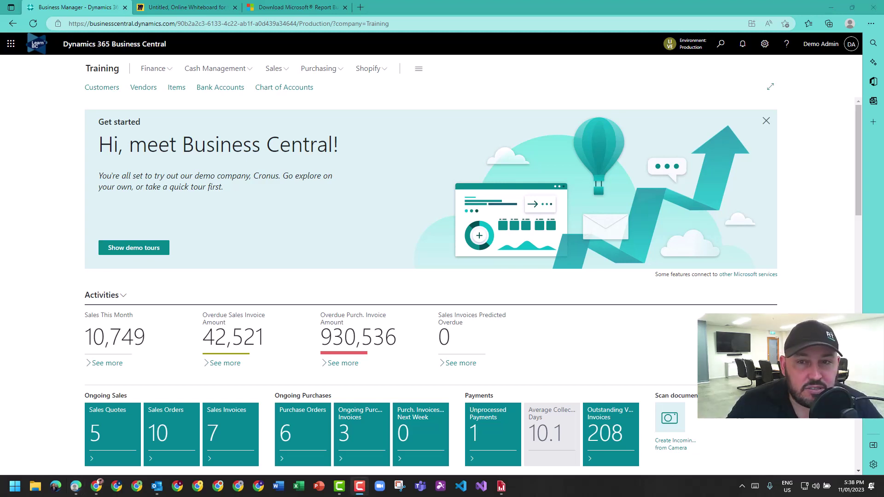
Switch from the Training home page to the Miro flowchart of report selections and layouts.
click(530, 72)
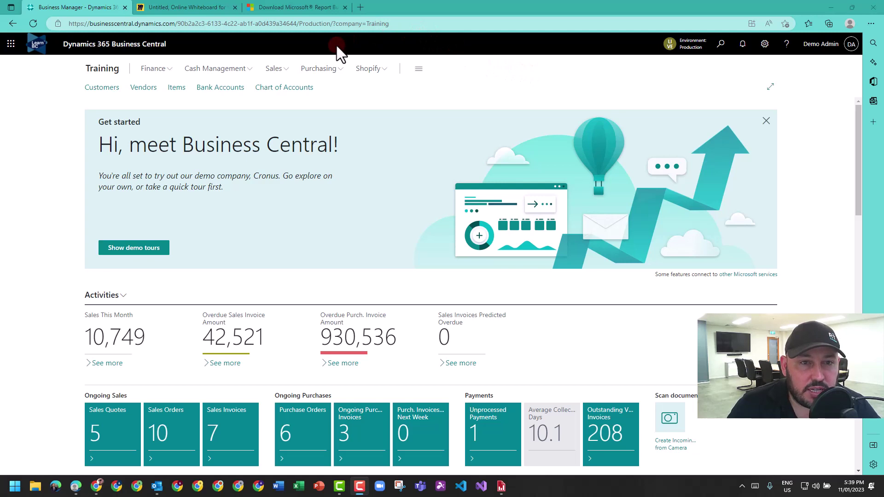
click(209, 7)
click(109, 128)
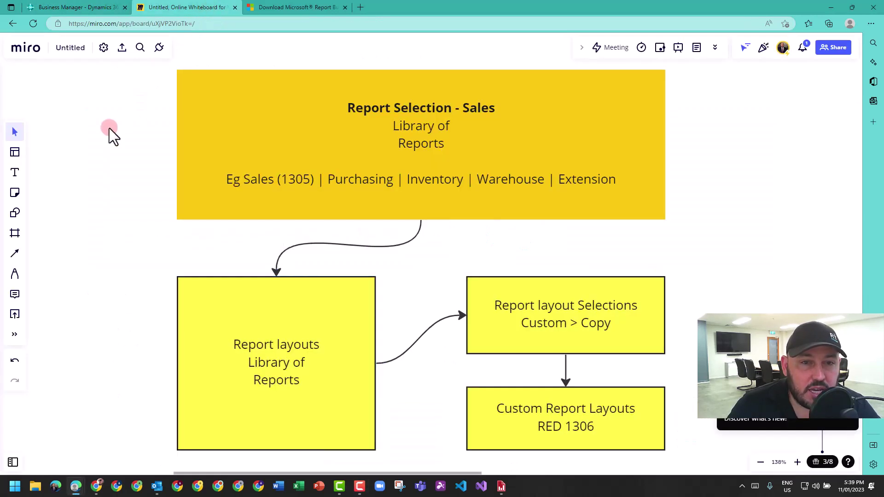